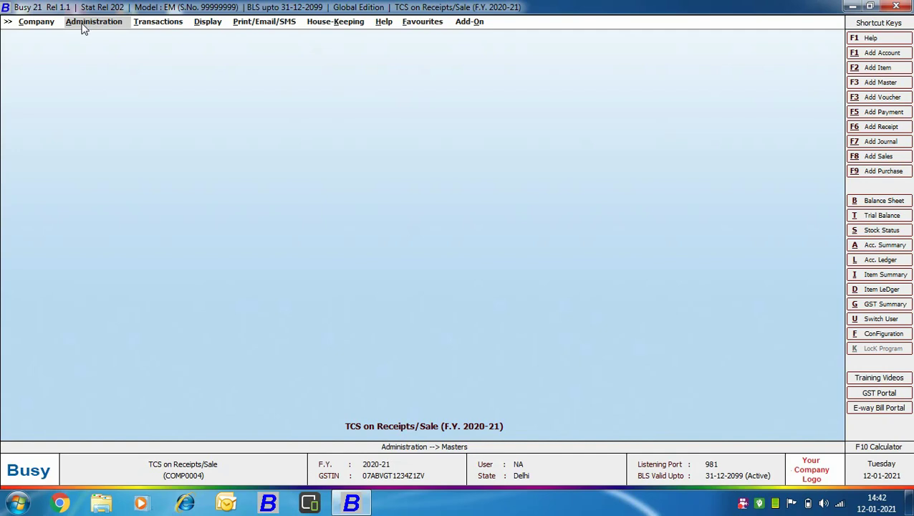
# In the TDS/TCS feature options, use Dont Allow for the sale warning, Warning Only for the receipt warning, and N for skipping TCS references.
pyautogui.click(84, 23)
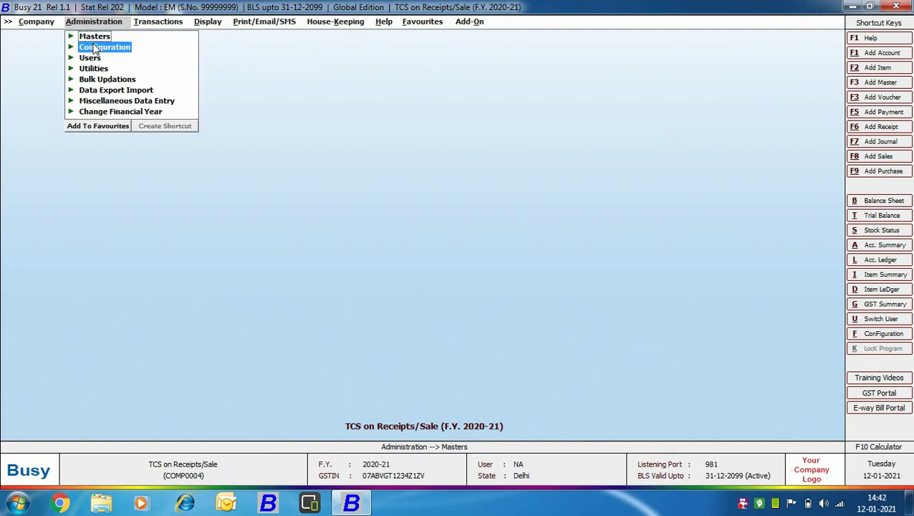
pyautogui.click(101, 47)
pyautogui.click(107, 46)
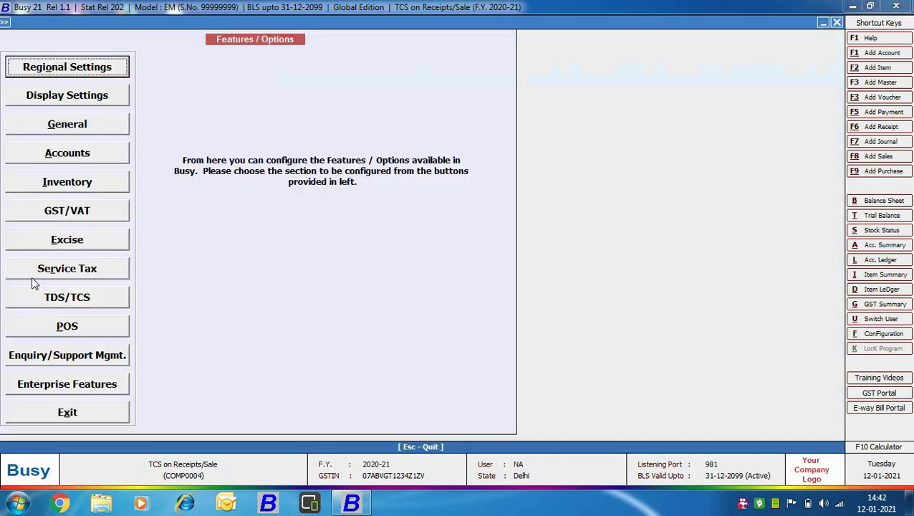
pyautogui.click(63, 298)
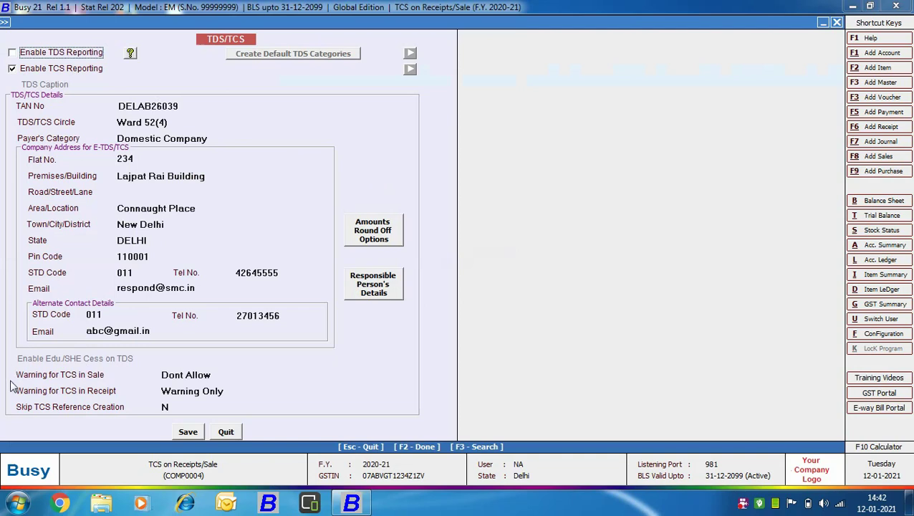
pyautogui.click(236, 375)
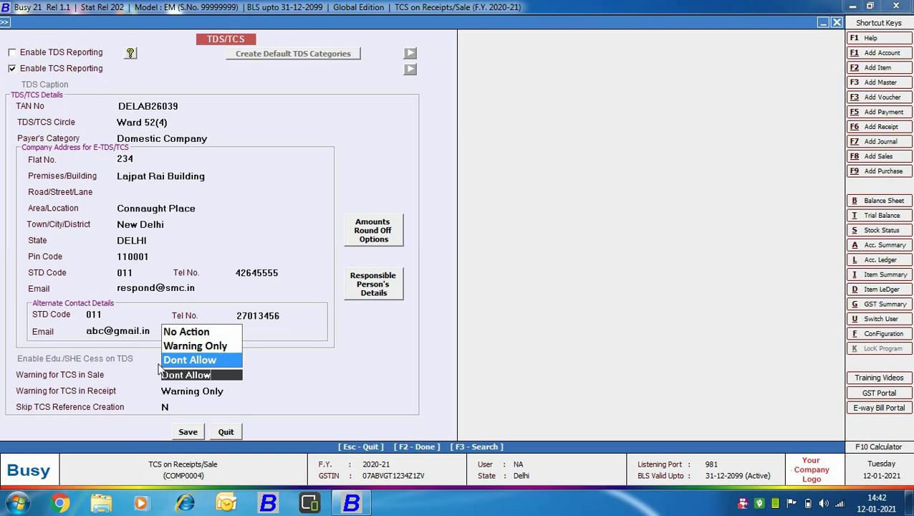
pyautogui.press('Return')
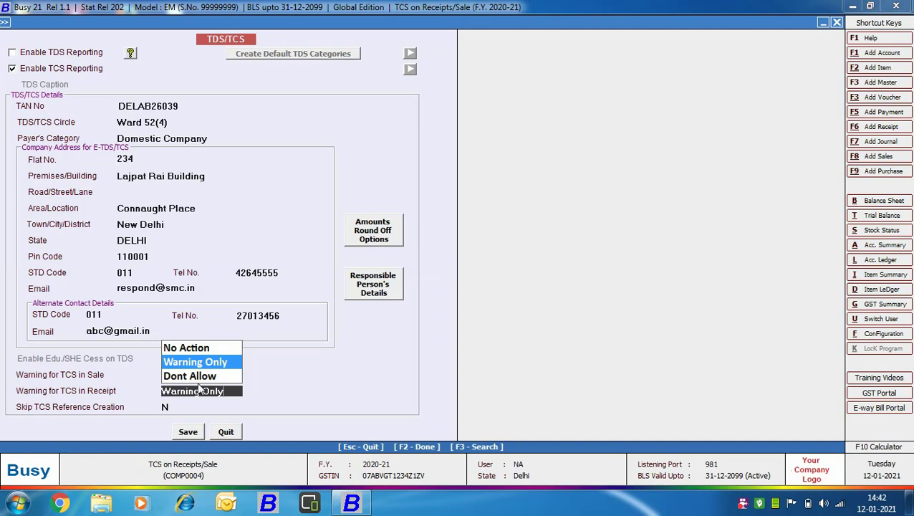
pyautogui.click(167, 407)
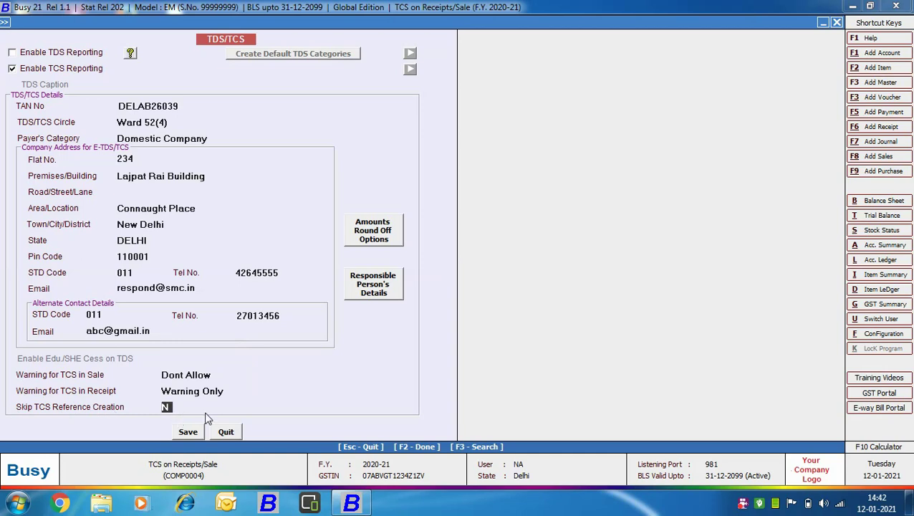
# Check the TDS/TCS duty amount round-off configuration and accept it with Automatic rounding.
pyautogui.click(370, 242)
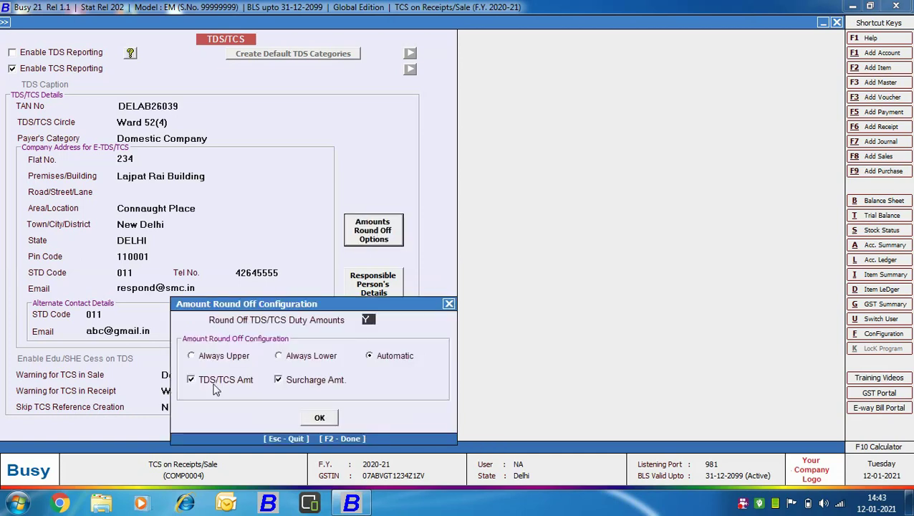
pyautogui.click(190, 375)
pyautogui.click(317, 418)
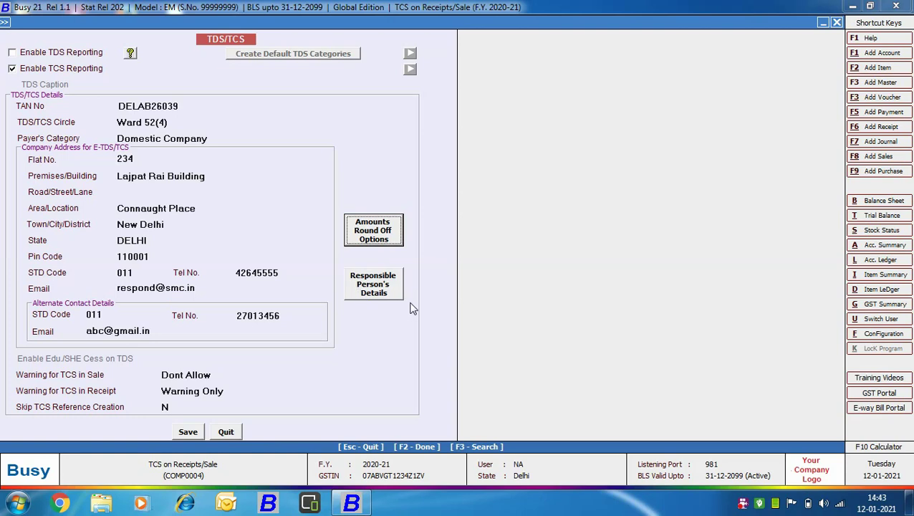
# Review the responsible person's details for TDS/TCS, and save the TDS/TCS configuration.
pyautogui.click(383, 295)
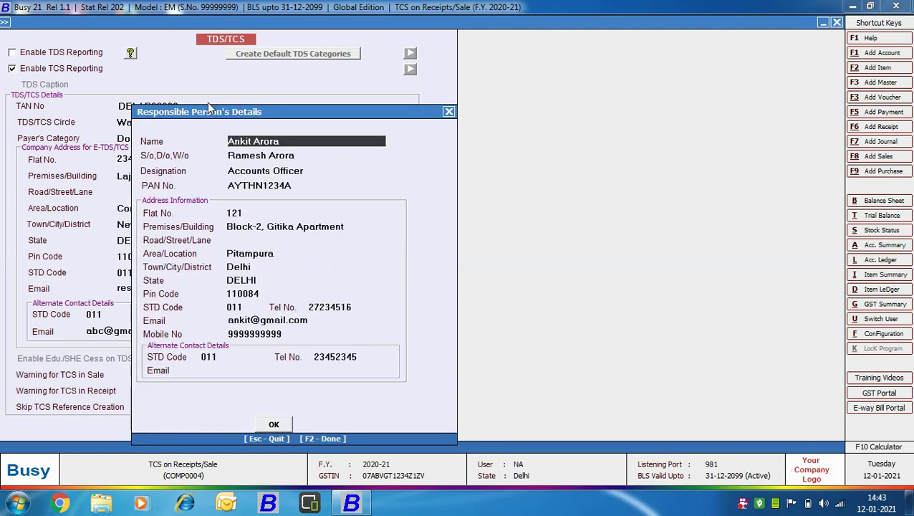
pyautogui.click(276, 427)
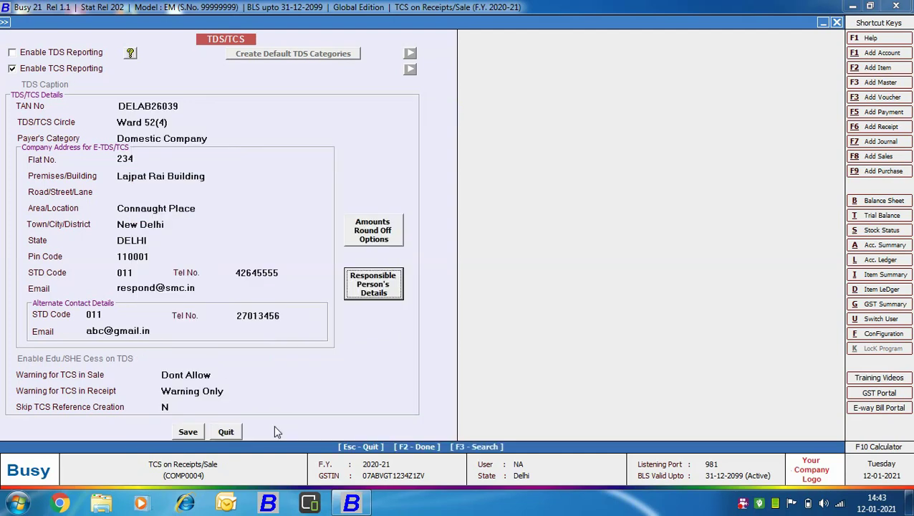
pyautogui.click(187, 433)
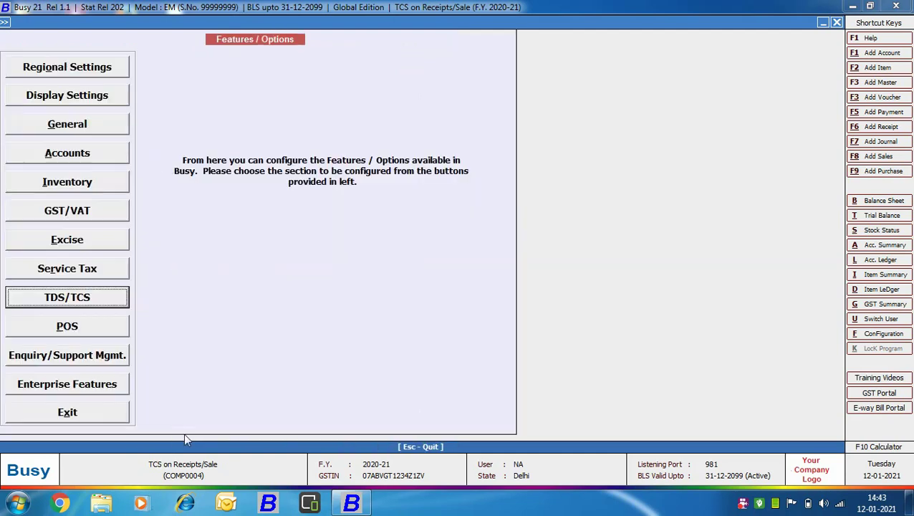
pyautogui.click(116, 415)
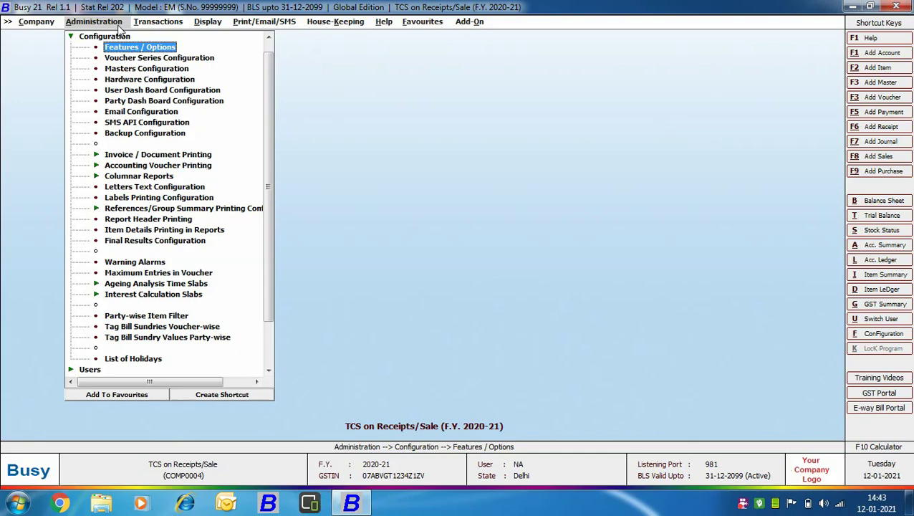
# Examine the group and tax type in the TCS (Tax Collected at Source) account master without changing it.
pyautogui.click(107, 37)
pyautogui.click(98, 36)
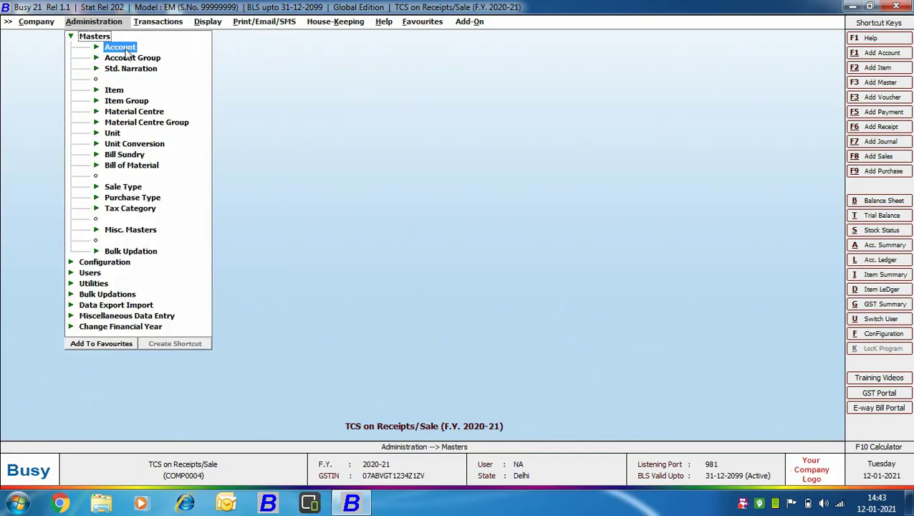
pyautogui.click(119, 48)
pyautogui.click(137, 70)
pyautogui.write('tax')
pyautogui.doubleClick(139, 75)
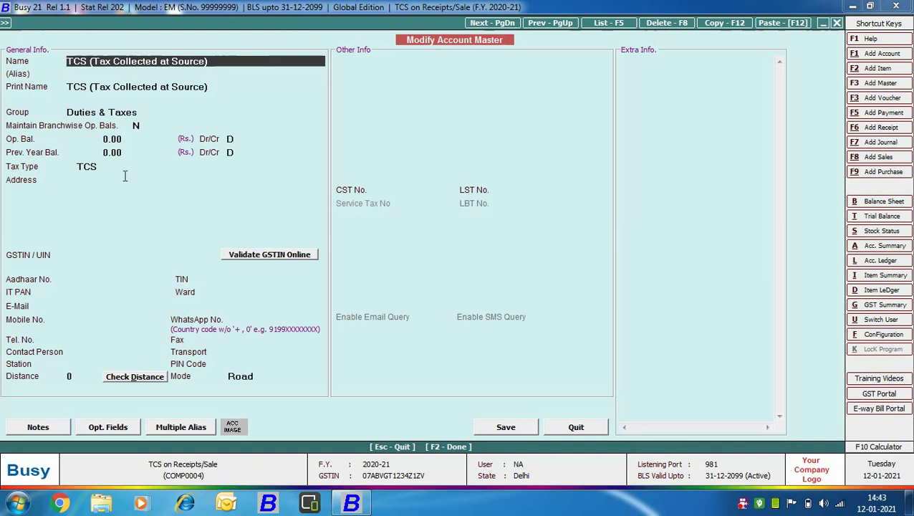
pyautogui.click(576, 426)
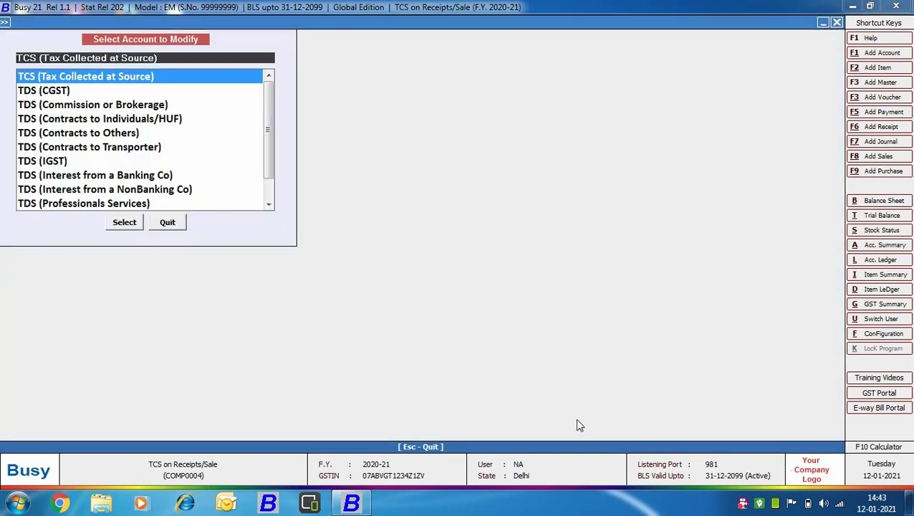
pyautogui.click(177, 221)
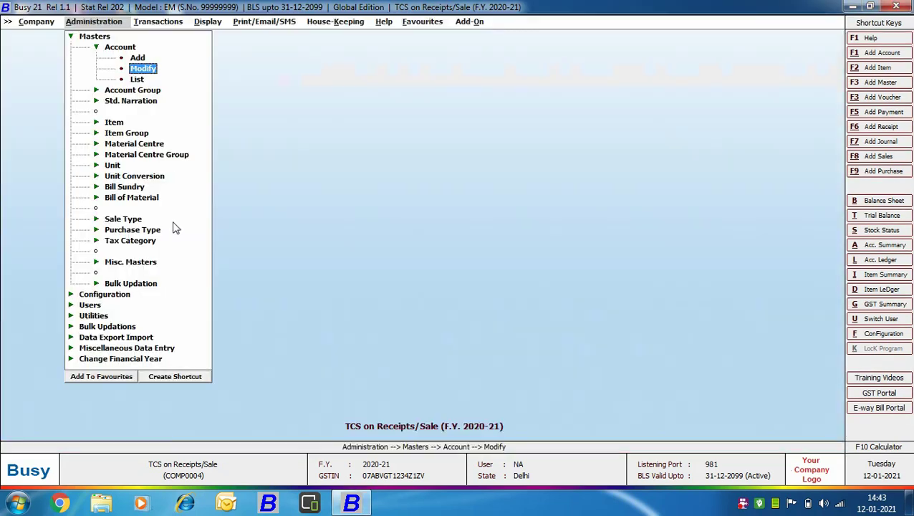
# Start a new bill sundry master named TCS with type Additive and nature TCS.
pyautogui.click(136, 188)
pyautogui.click(137, 198)
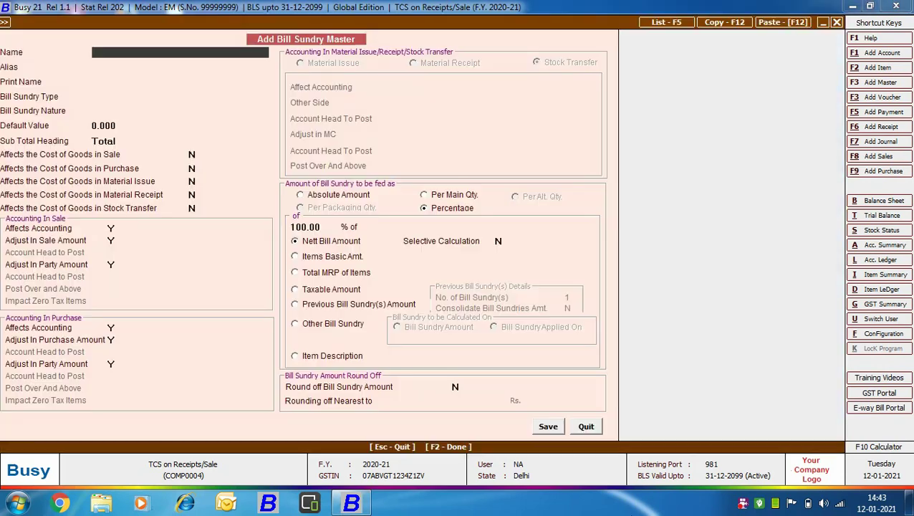
pyautogui.write('TCS')
pyautogui.press('Return')
pyautogui.press('Return')
pyautogui.press('Return')
pyautogui.press('Return')
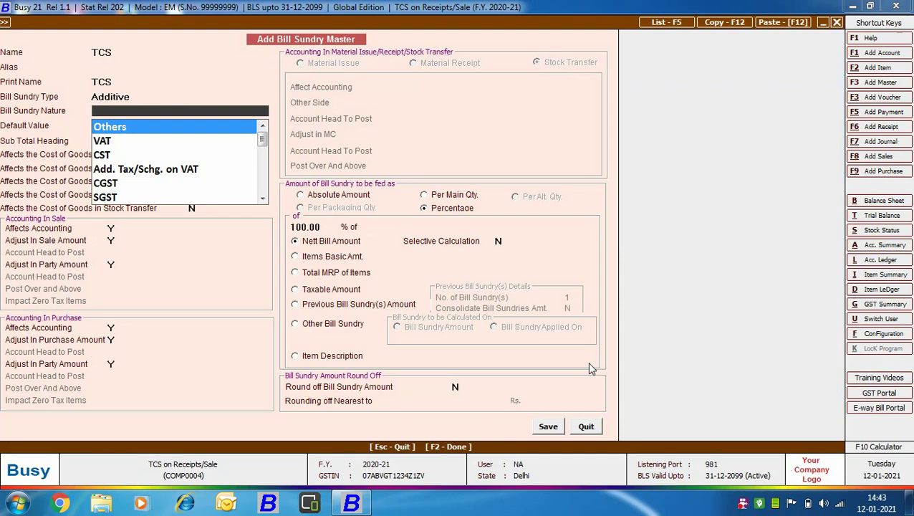
pyautogui.write('TCS')
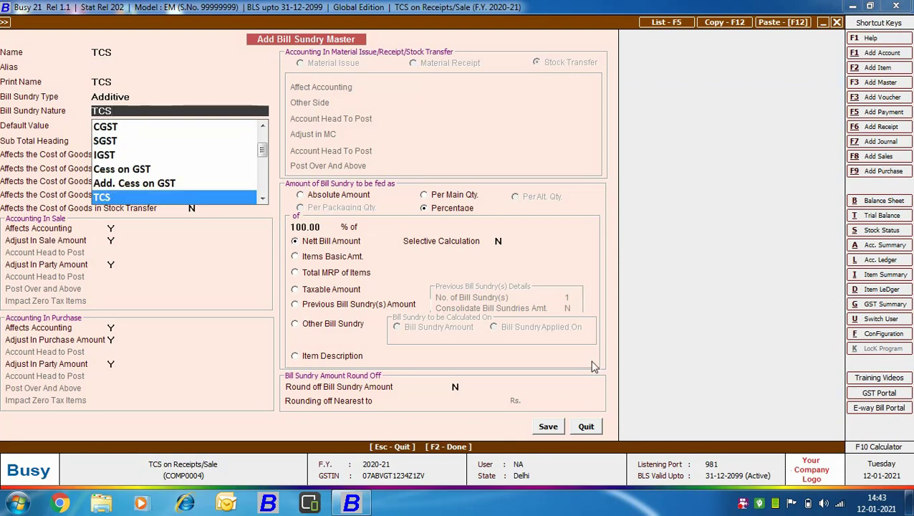
pyautogui.press('Return')
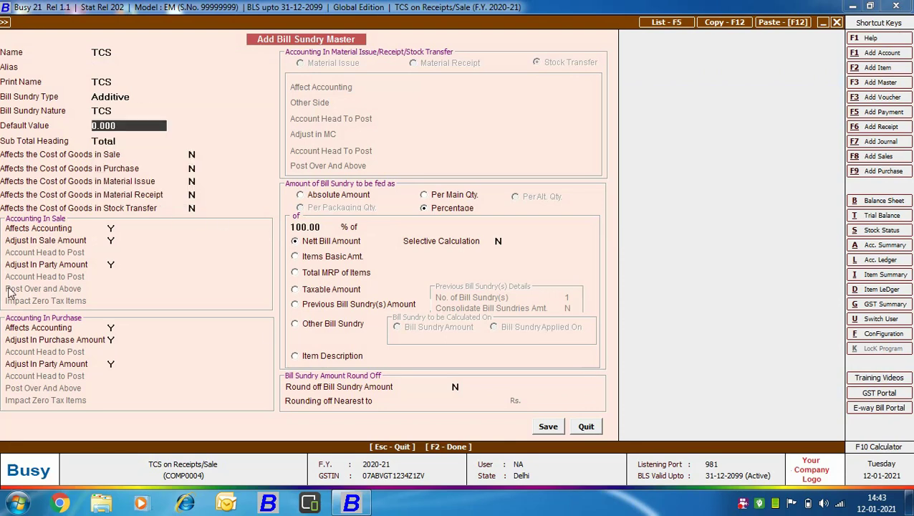
# For accounting in sale, set Adjust In Sale Amount to N and post to the account head TCS (Tax Collected at Source).
pyautogui.click(112, 241)
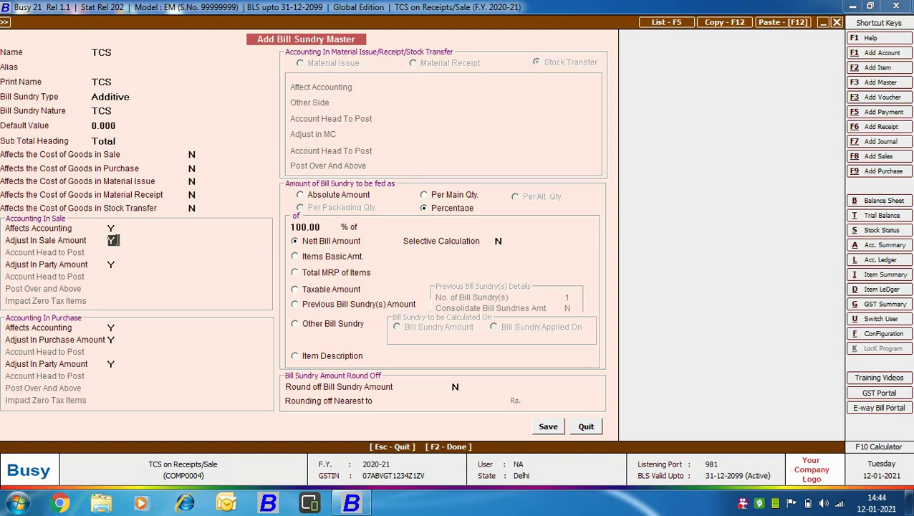
pyautogui.press('n')
pyautogui.press('Return')
pyautogui.press('Return')
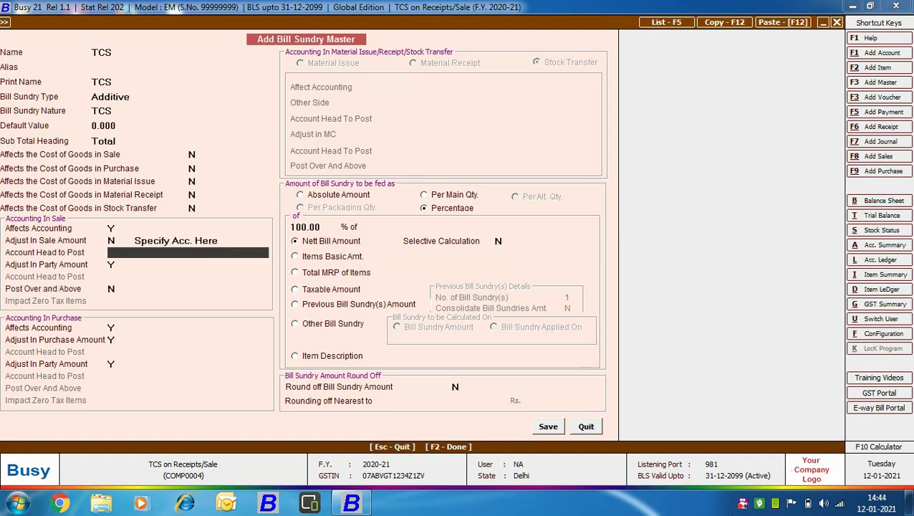
pyautogui.write('TC')
pyautogui.press('Down')
pyautogui.press('Down')
pyautogui.press('Down')
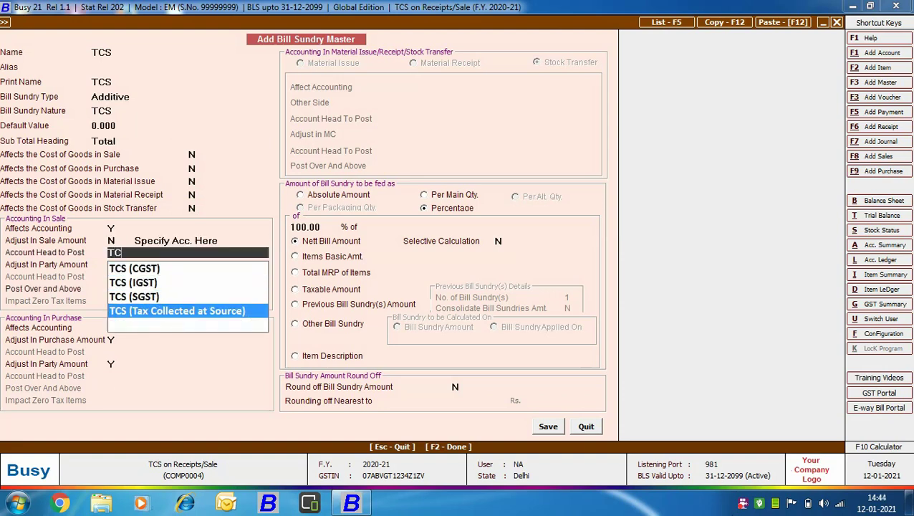
pyautogui.press('Return')
# For accounting in purchase, set Adjust In Purchase Amount to N and post to the account head TCS (Tax Collected at Source).
pyautogui.click(113, 341)
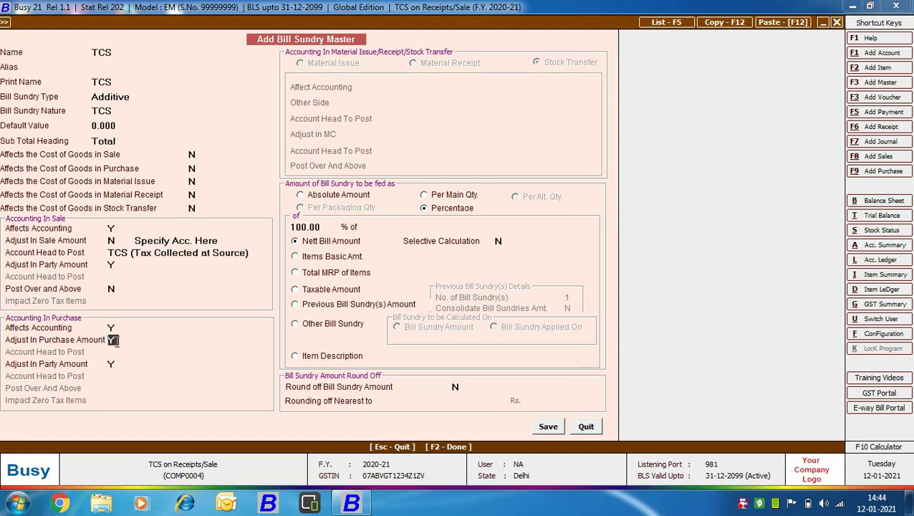
pyautogui.write('N')
pyautogui.press('Return')
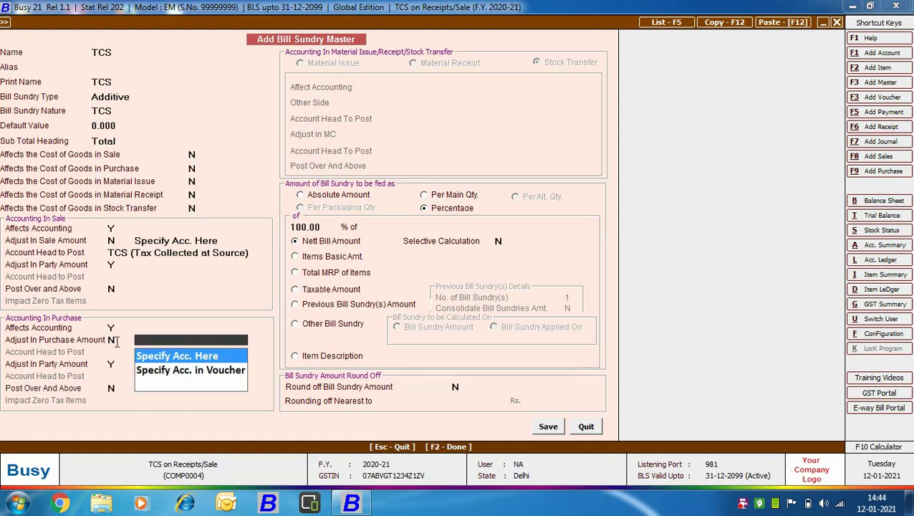
pyautogui.press('Return')
pyautogui.write('T')
pyautogui.press('Down')
pyautogui.press('Down')
pyautogui.press('Down')
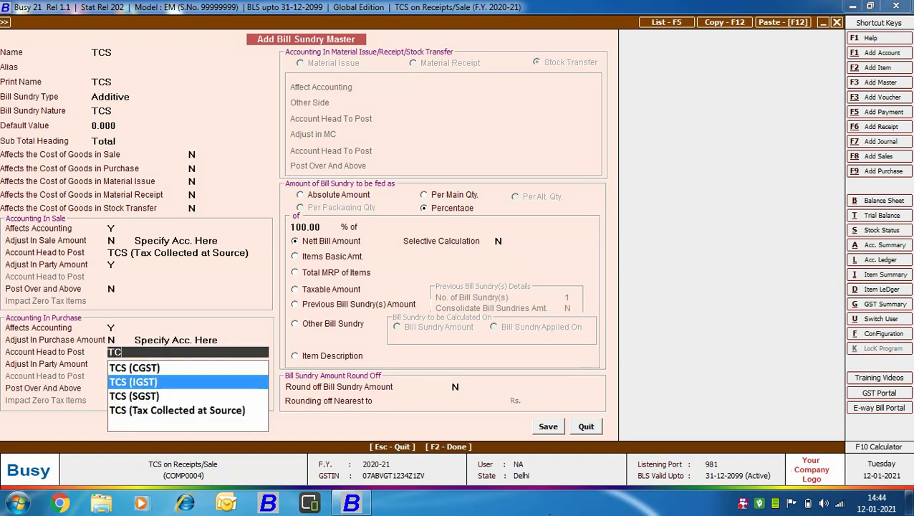
pyautogui.press('Return')
# Calculate the bill sundry on Nett Bill Amount, round it off automatically to the nearest Rs. 1, and save the master.
pyautogui.click(324, 244)
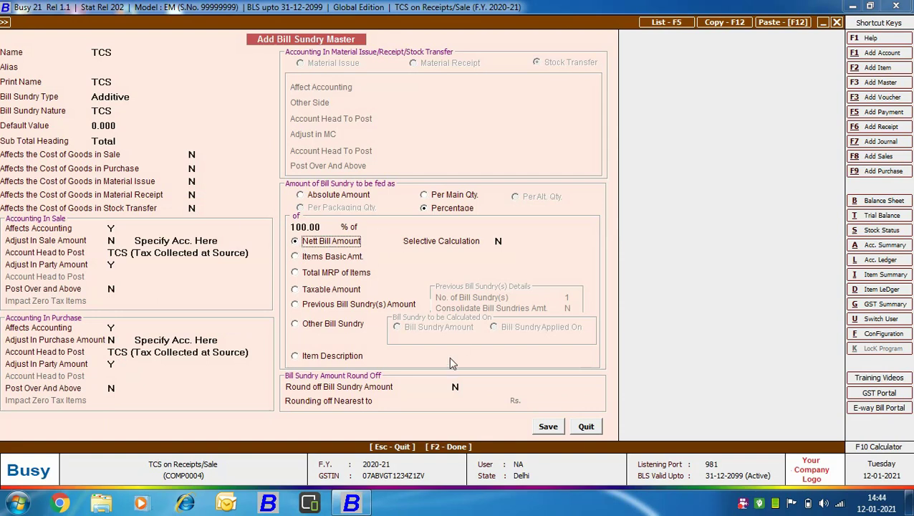
pyautogui.click(455, 387)
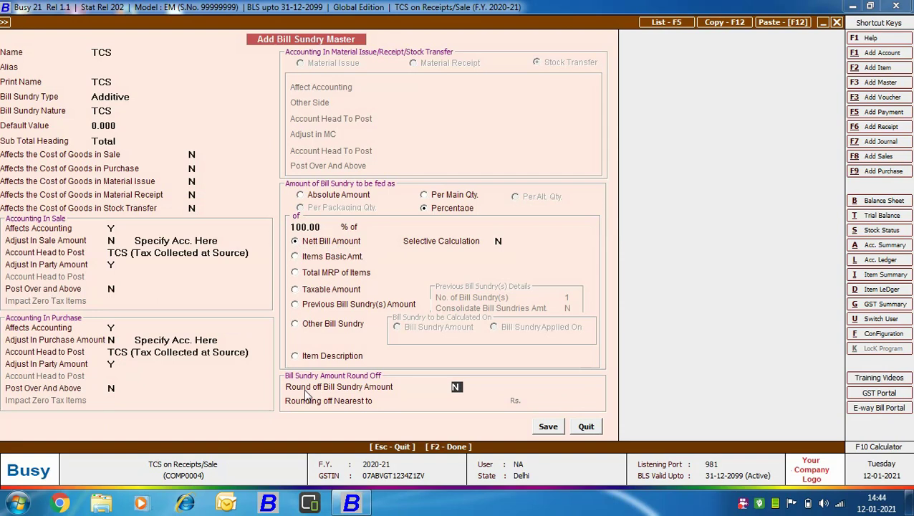
pyautogui.write('y')
pyautogui.press('Return')
pyautogui.press('Down')
pyautogui.press('Down')
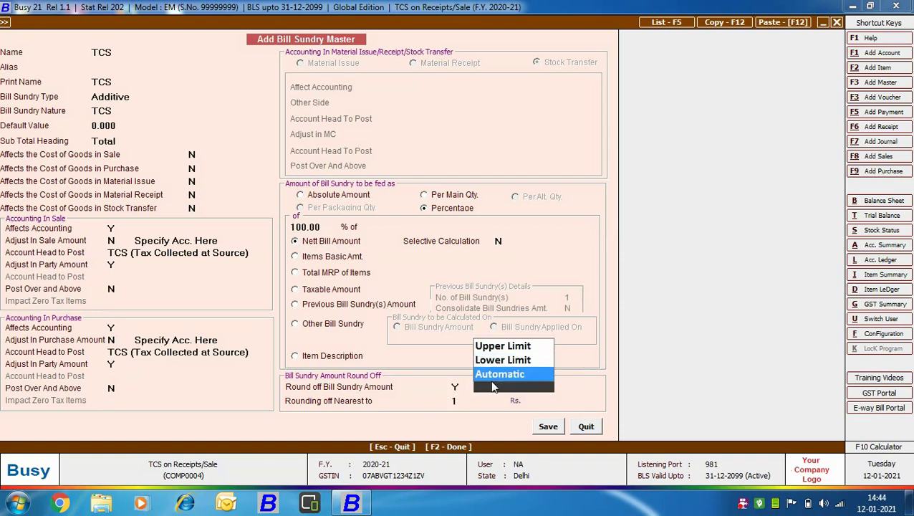
pyautogui.press('Return')
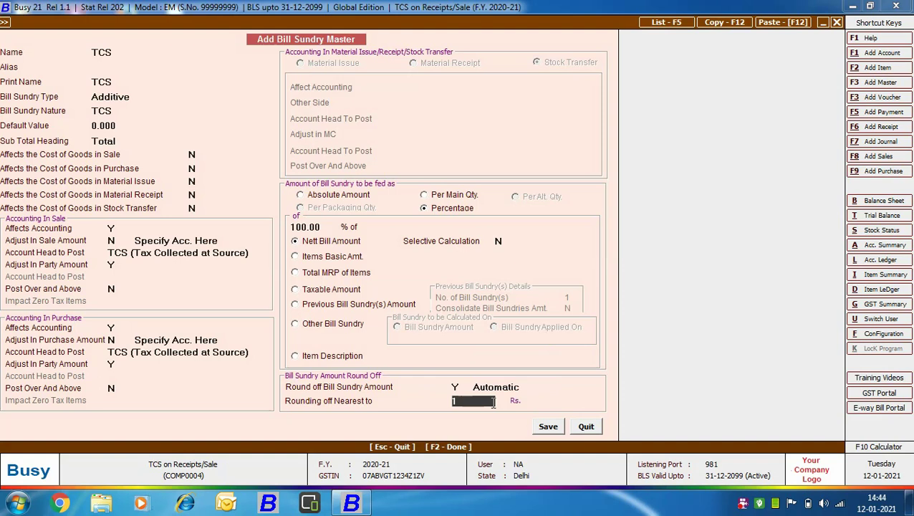
pyautogui.click(549, 426)
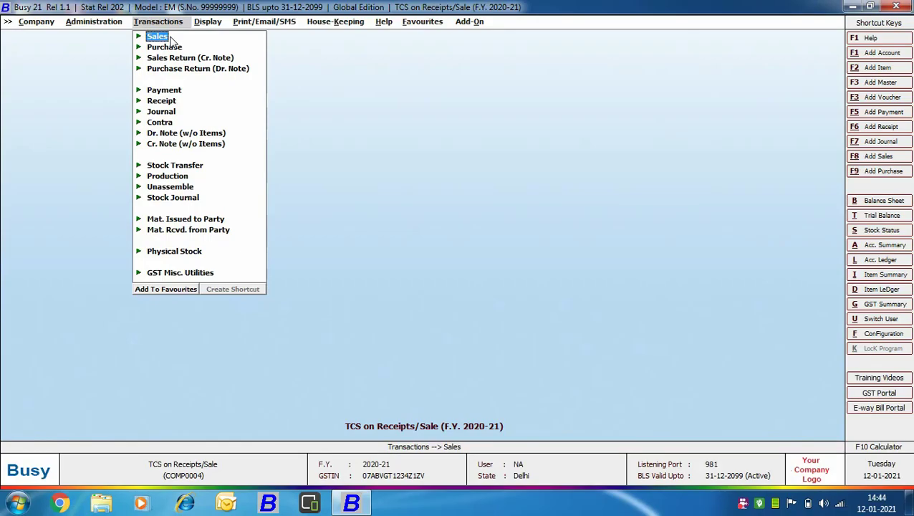
# Start a new sales voucher in series DEL dated 01-10-2020 for the party A.B. Traders - DEL.
pyautogui.click(162, 37)
pyautogui.doubleClick(179, 48)
pyautogui.press('Return')
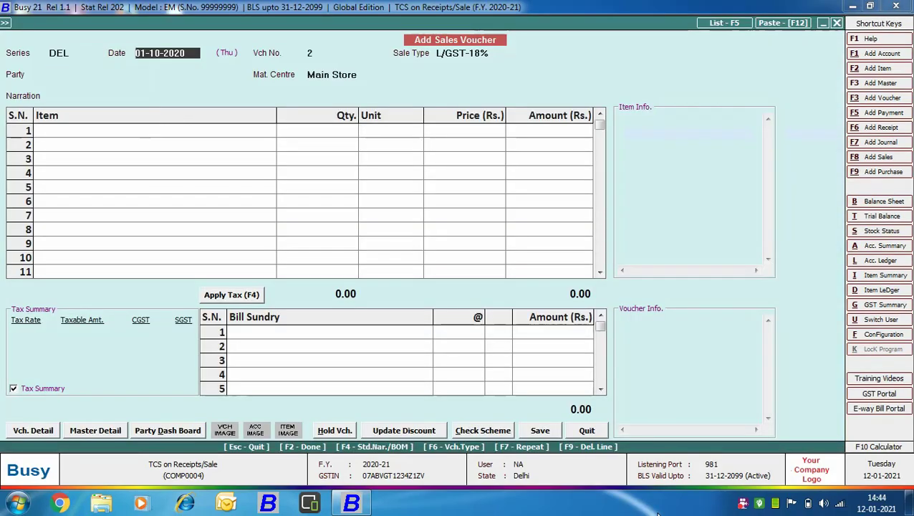
pyautogui.press('Return')
pyautogui.write('B')
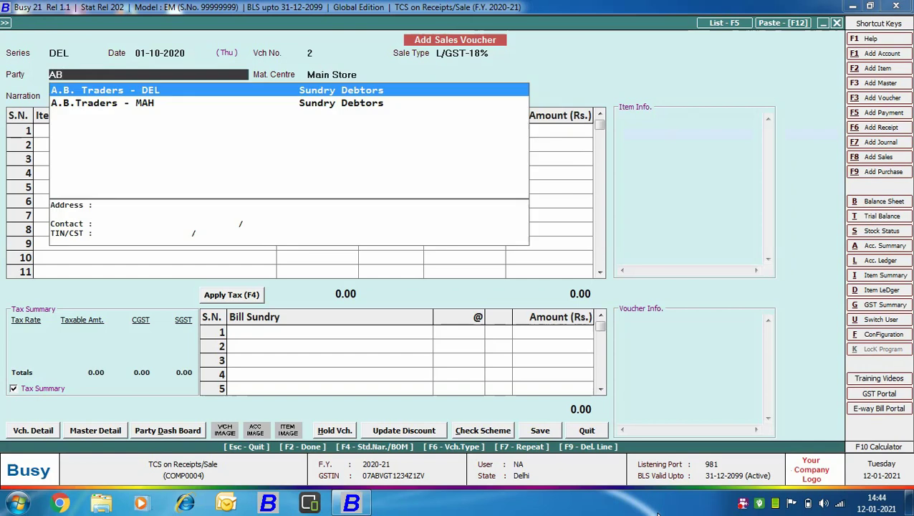
pyautogui.press('Return')
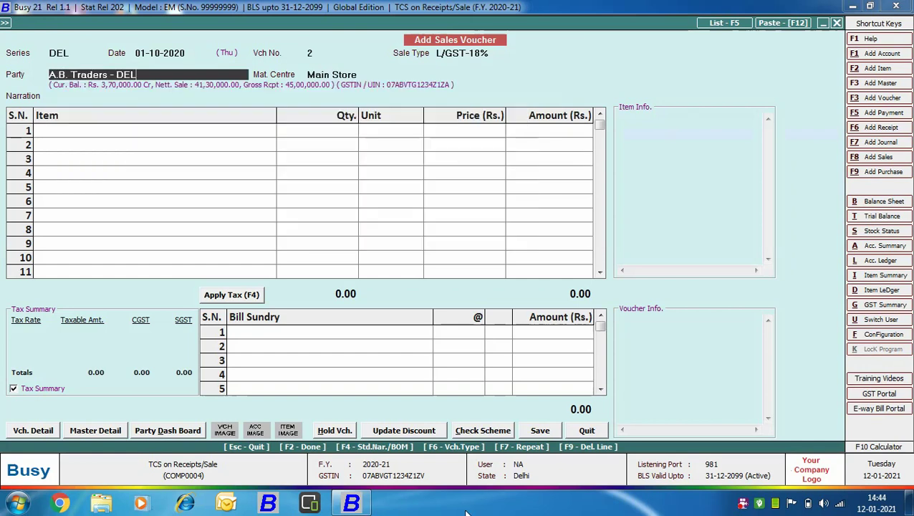
# Review the account master of A.B. Traders - DEL and set the voucher's material centre to DEL.
pyautogui.hotkey('ctrl', 'Return')
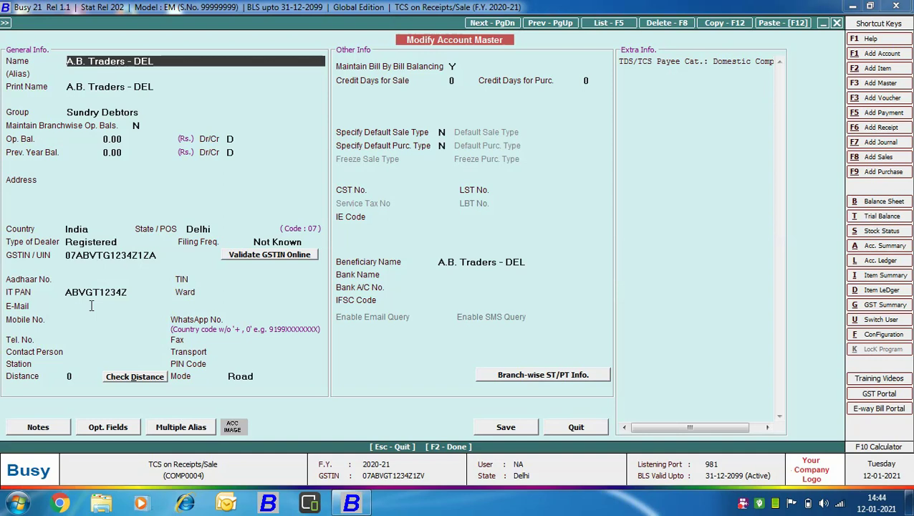
pyautogui.click(565, 427)
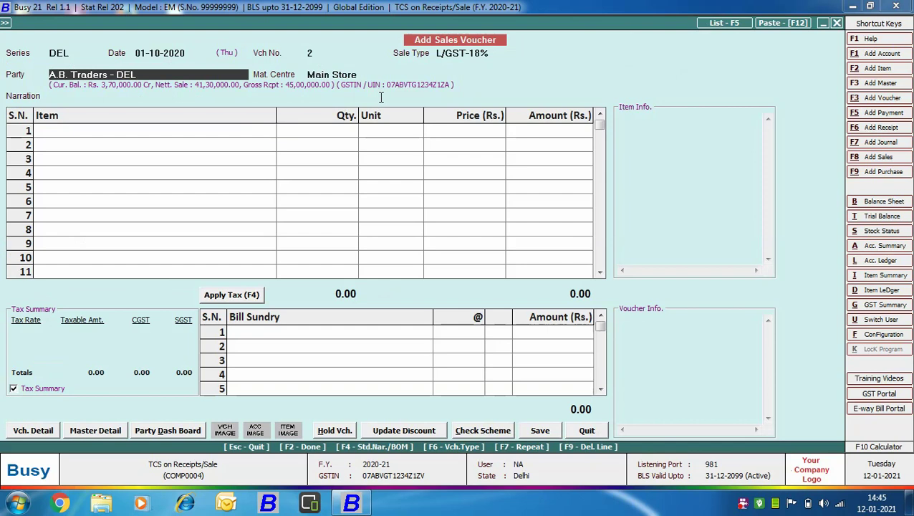
pyautogui.press('Return')
pyautogui.write('de')
pyautogui.press('Return')
# Enter 1.00 Pcs. of Item at a price of Rs. 1,00,000 in the sales voucher.
pyautogui.press('Return')
pyautogui.press('Return')
pyautogui.press('Return')
pyautogui.press('Return')
pyautogui.write('100000')
pyautogui.press('Return')
pyautogui.press('Return')
# Apply CGST and SGST at 9% each to the sales voucher and save it.
pyautogui.press('F4')
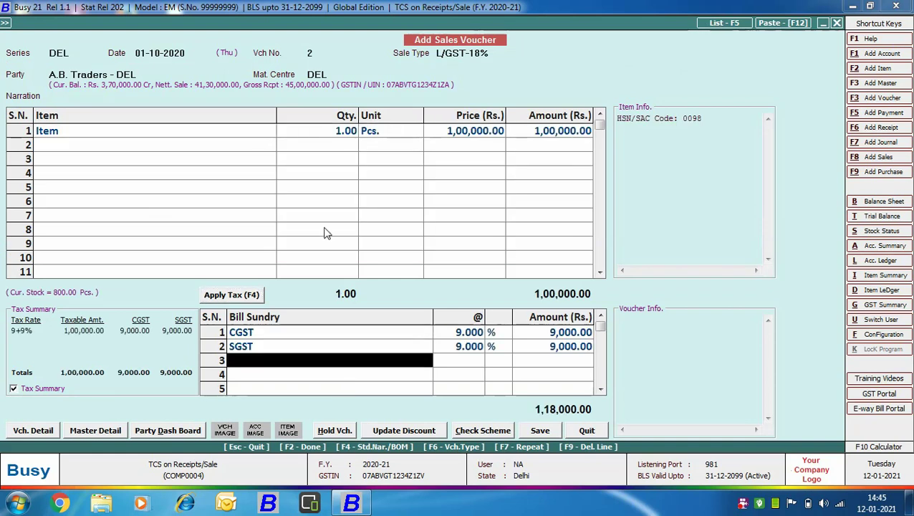
pyautogui.press('Return')
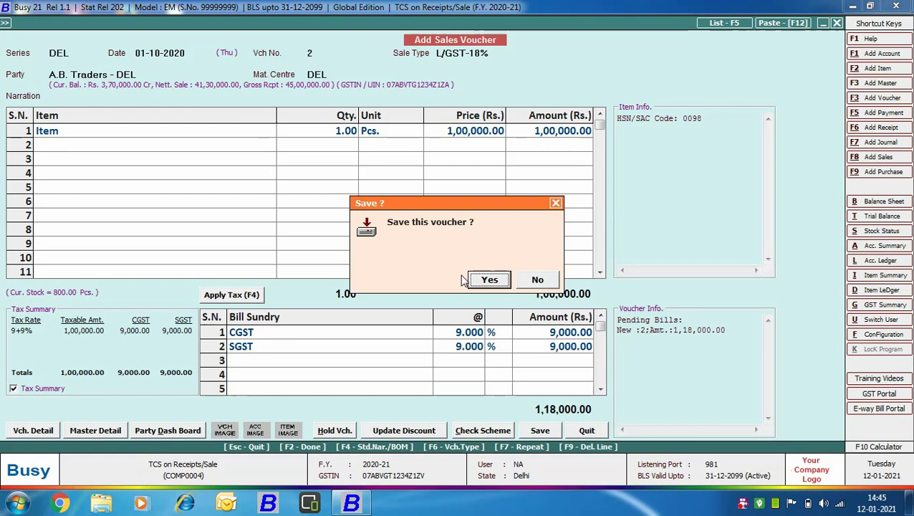
pyautogui.click(477, 280)
# Start another sales voucher in series MAH dated 01-10-2020 with sale type I/GST-18%.
pyautogui.press('Down')
pyautogui.press('Return')
pyautogui.press('Return')
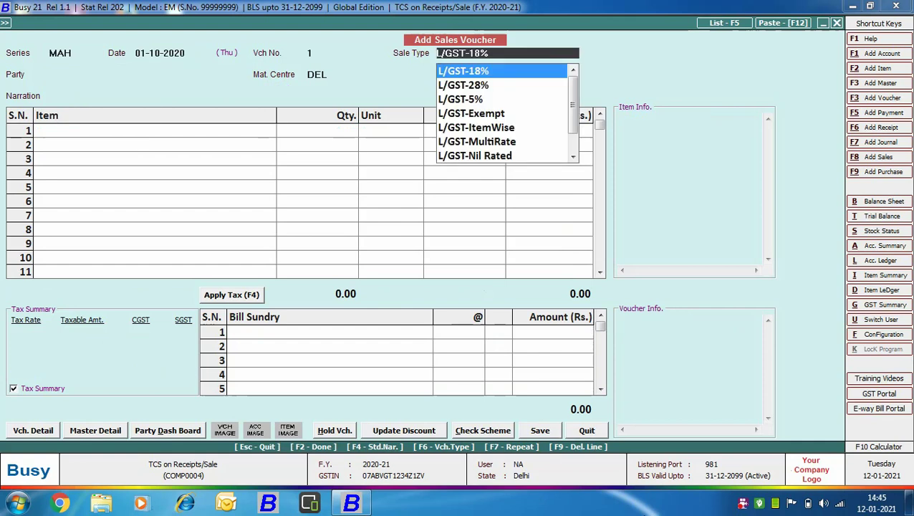
pyautogui.press('i')
pyautogui.press('Down')
pyautogui.press('Return')
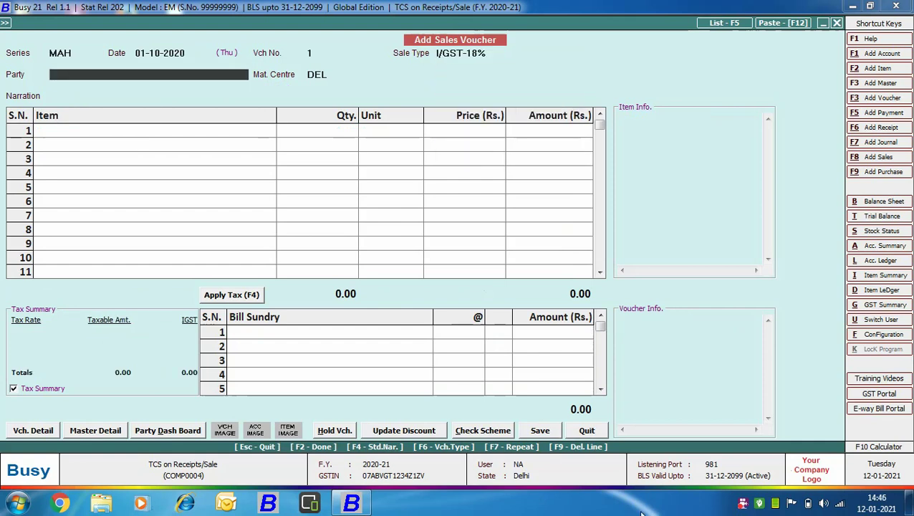
# Choose A.B.Traders - MAH as the party and review its account master.
pyautogui.write('ab')
pyautogui.press('Down')
pyautogui.press('Return')
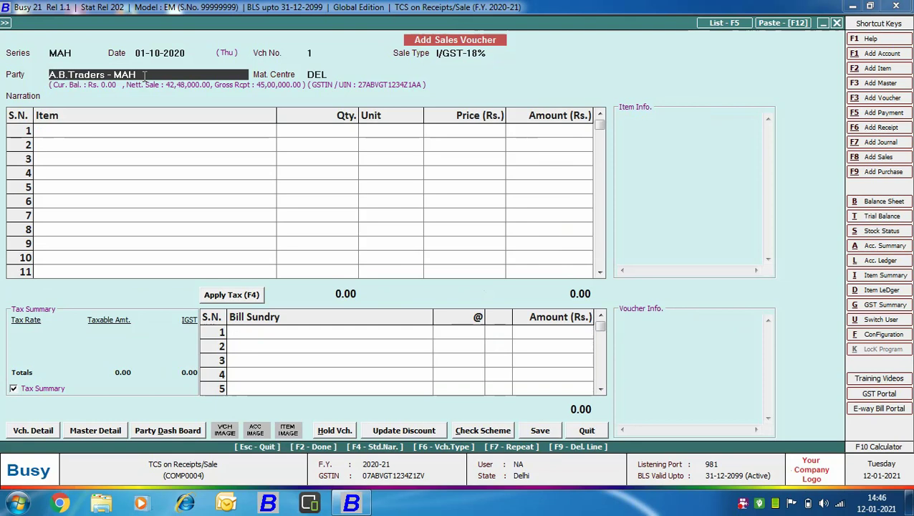
pyautogui.hotkey('ctrl', 'Return')
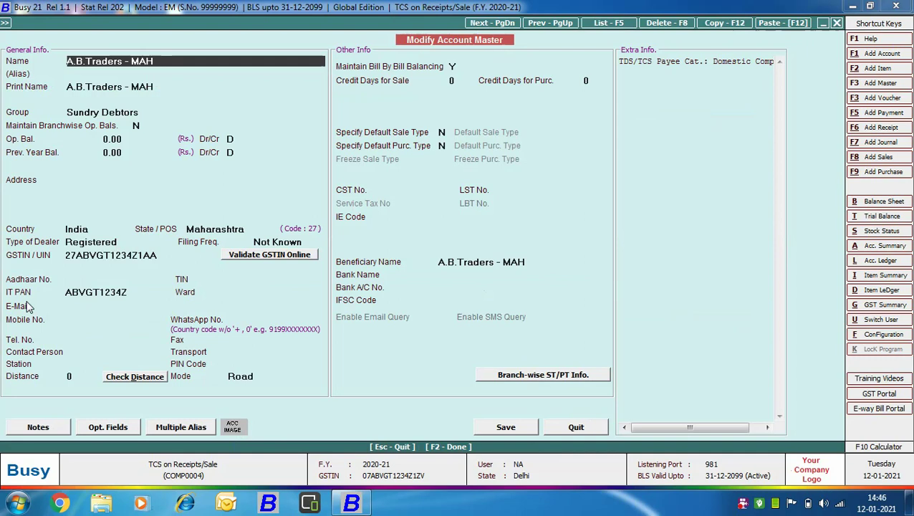
pyautogui.click(579, 428)
# Set the material centre to MAH and enter 1.00 Pcs. of Item at a price of Rs. 10,00,000.
pyautogui.press('Return')
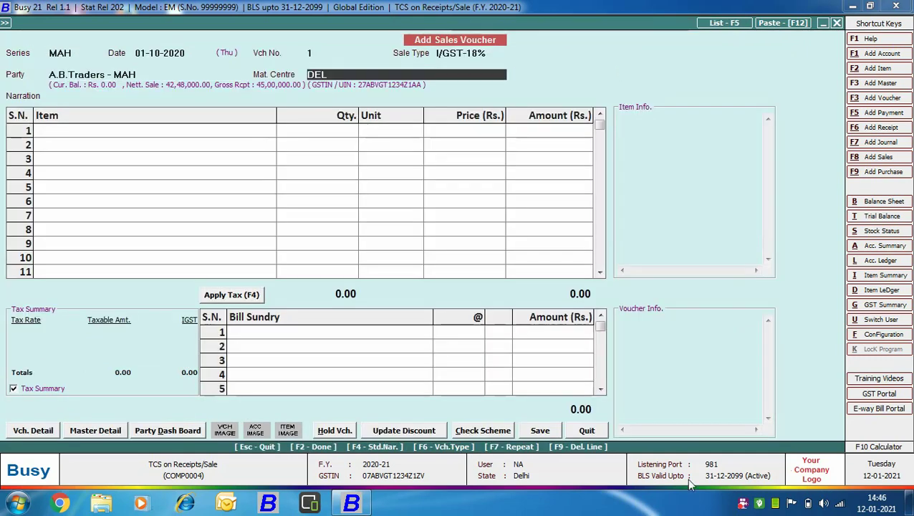
pyautogui.write('m')
pyautogui.press('Return')
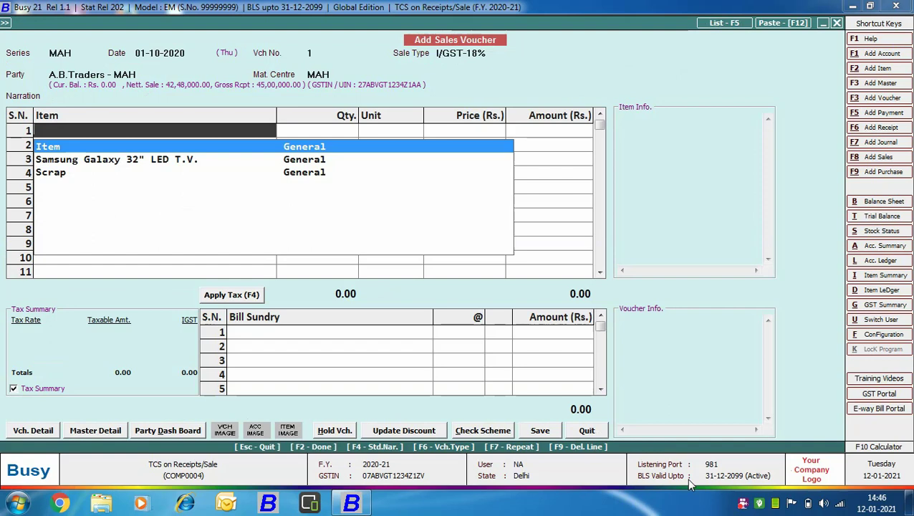
pyautogui.press('Return')
pyautogui.write('1')
pyautogui.press('Return')
pyautogui.press('Return')
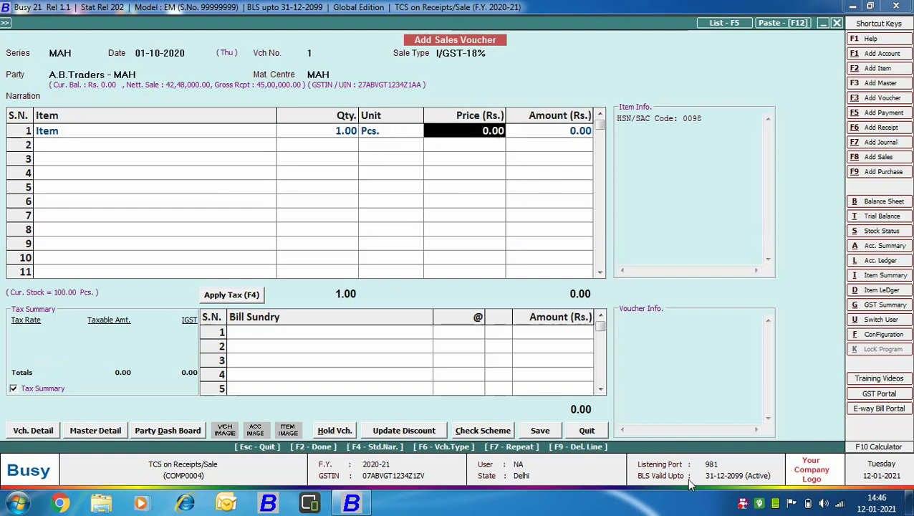
pyautogui.write('1000000')
pyautogui.press('Return')
pyautogui.press('Return')
# Add the IGST bill sundry at 18% and accept charging TCS on the sales voucher.
pyautogui.write('ig')
pyautogui.press('Return')
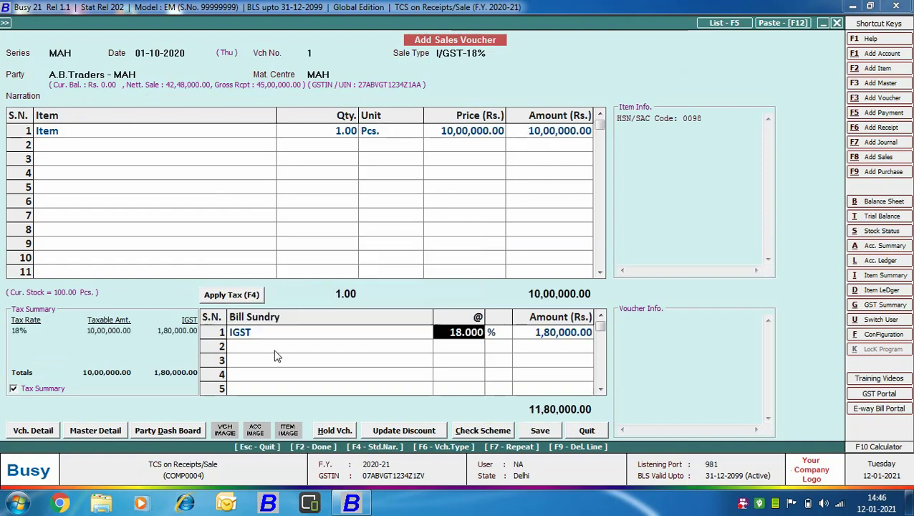
pyautogui.press('Return')
pyautogui.press('Return')
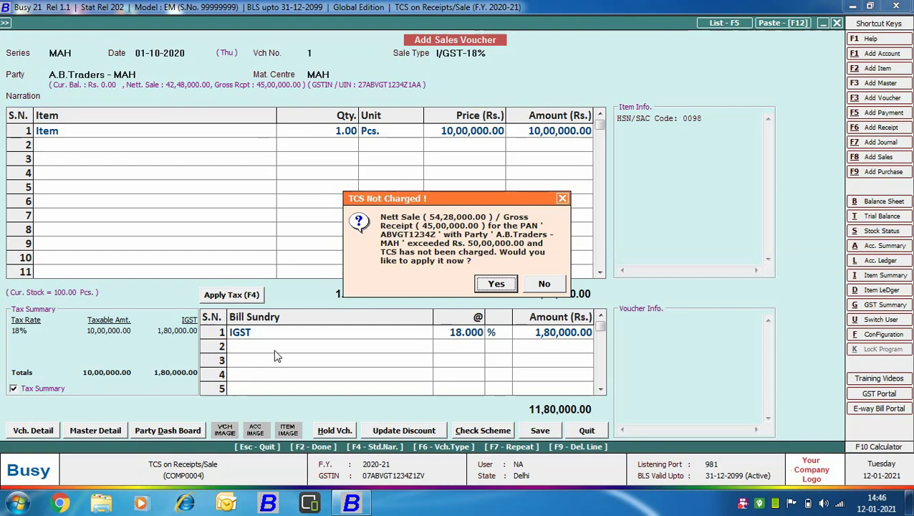
pyautogui.click(497, 284)
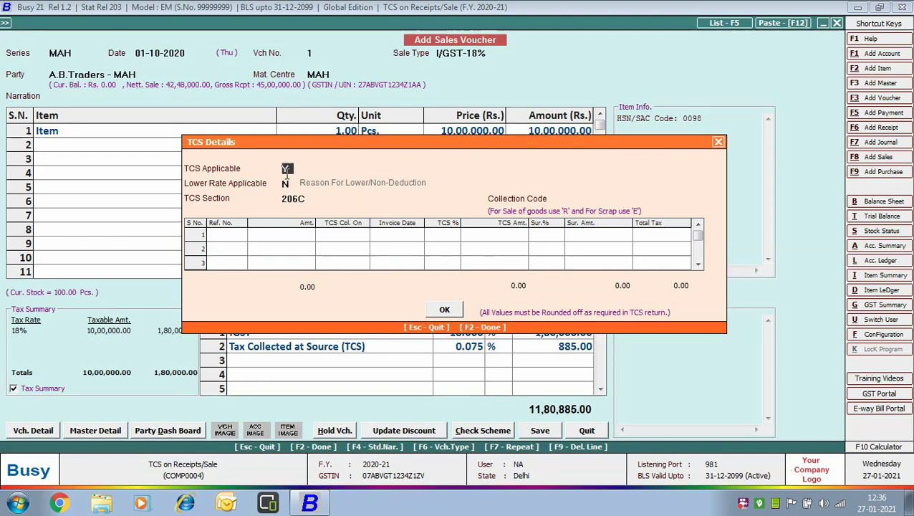
# In the TCS details, keep TCS applicable without a lower rate under section 206C and enter collection code 1H.
pyautogui.press('Return')
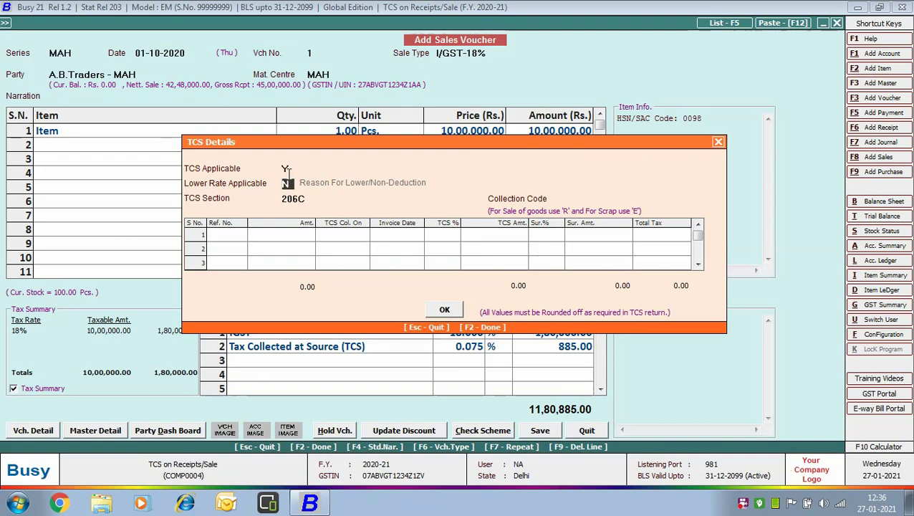
pyautogui.press('Return')
pyautogui.press('Return')
pyautogui.write('1H')
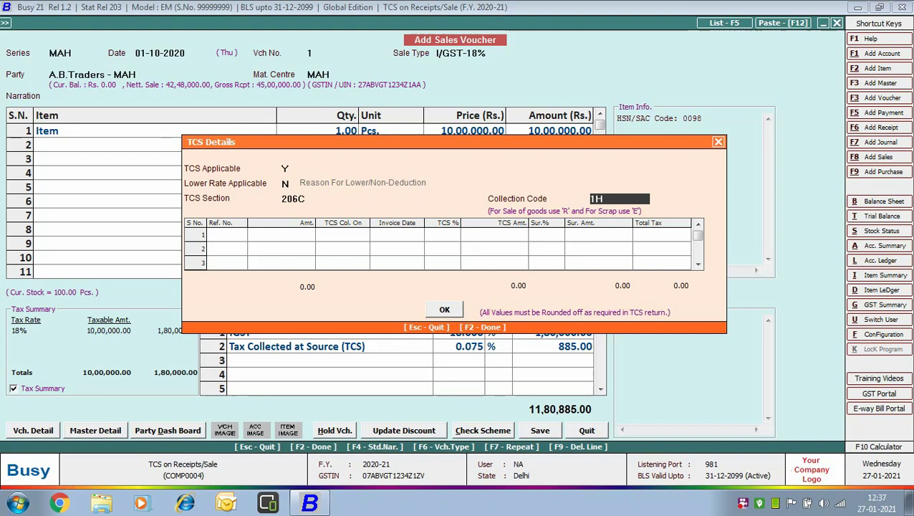
pyautogui.press('Return')
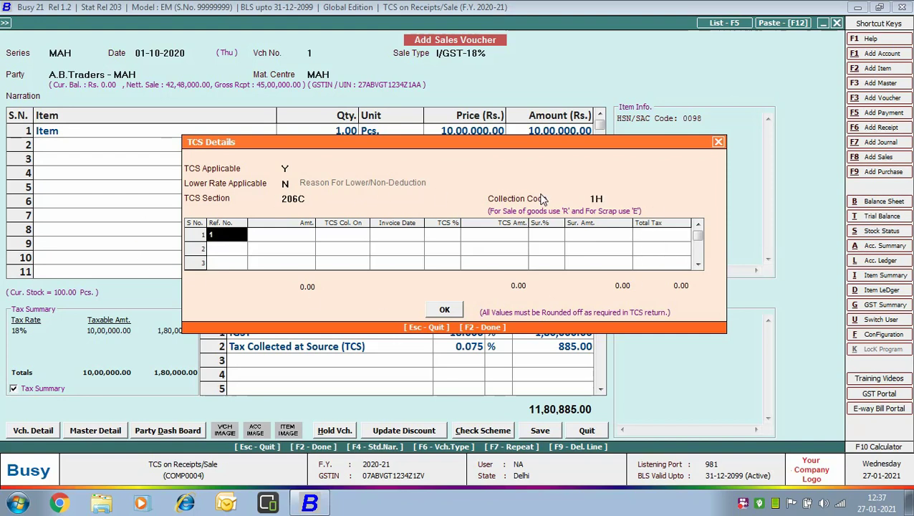
# Accept TCS reference 1 for Rs. 11,80,000.00 at 0.075% dated 01-10-2020, then save the voucher and leave sales entry.
pyautogui.press('Return')
pyautogui.press('Return')
pyautogui.press('Return')
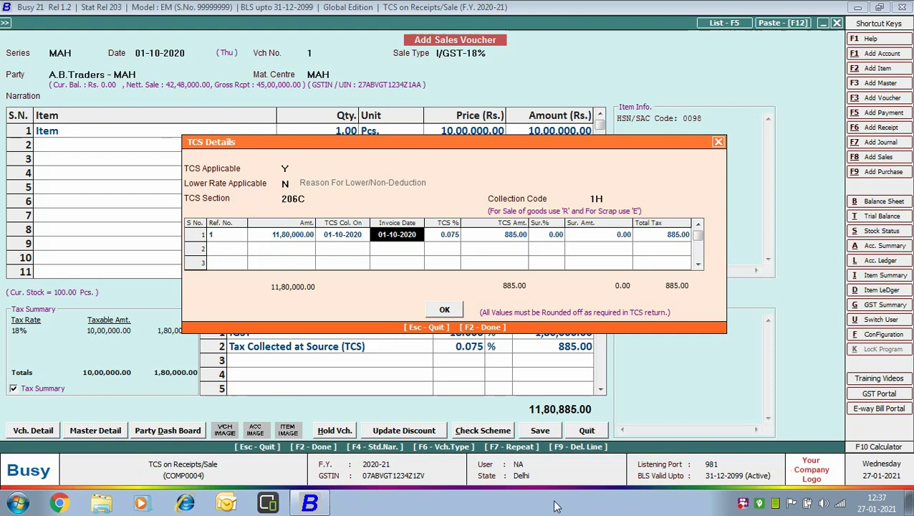
pyautogui.press('Return')
pyautogui.press('Return')
pyautogui.press('Return')
pyautogui.press('Return')
pyautogui.press('Return')
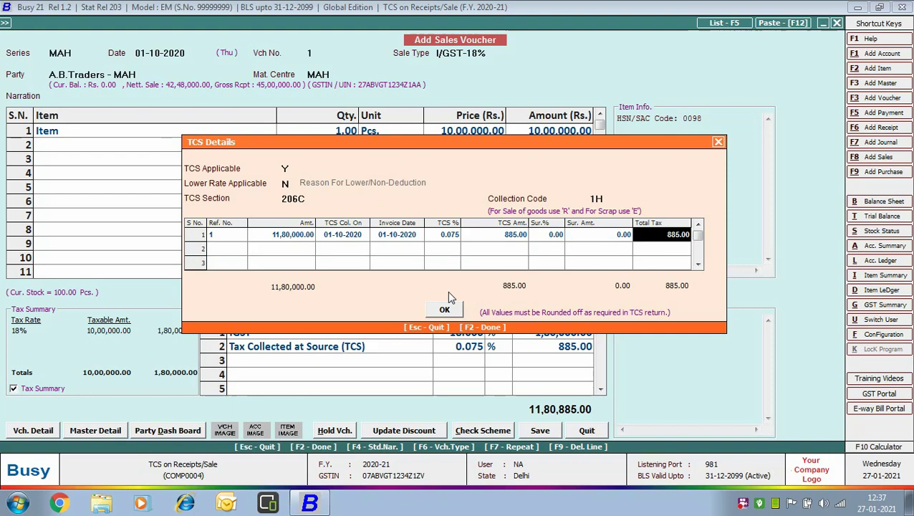
pyautogui.click(445, 309)
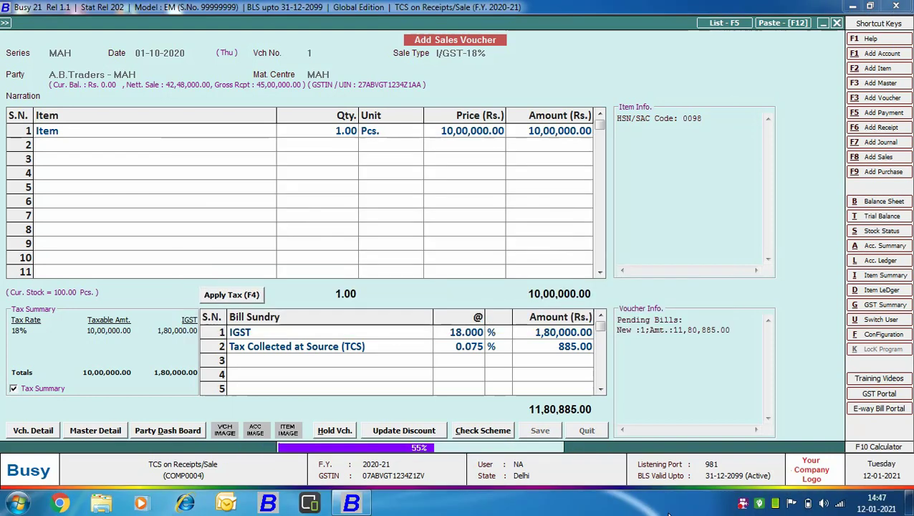
pyautogui.press('Escape')
pyautogui.press('Escape')
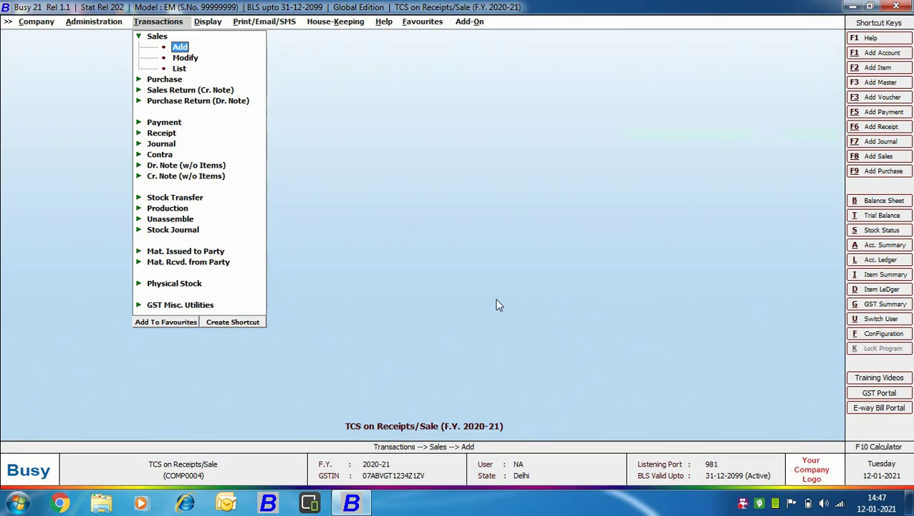
# Start a new receipt voucher in series DEL dated 01-10-2020 with GST nature Not Applicable.
pyautogui.click(161, 134)
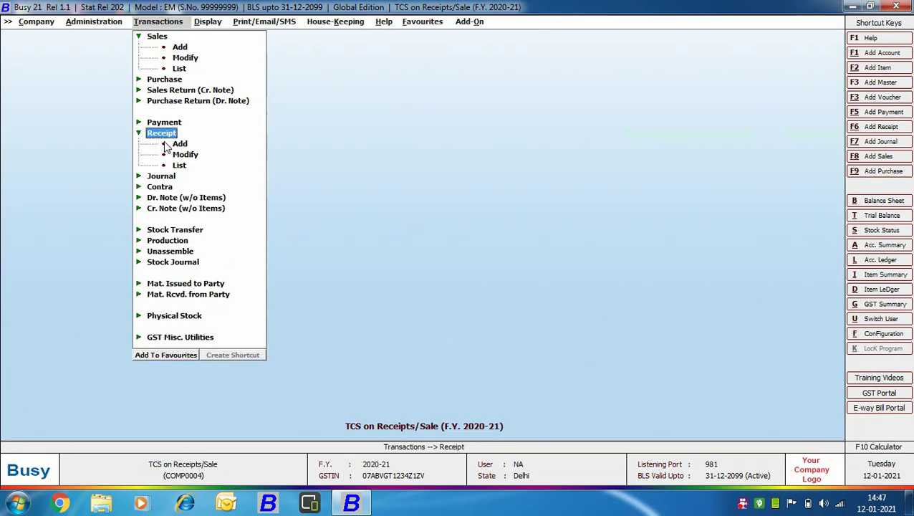
pyautogui.press('Return')
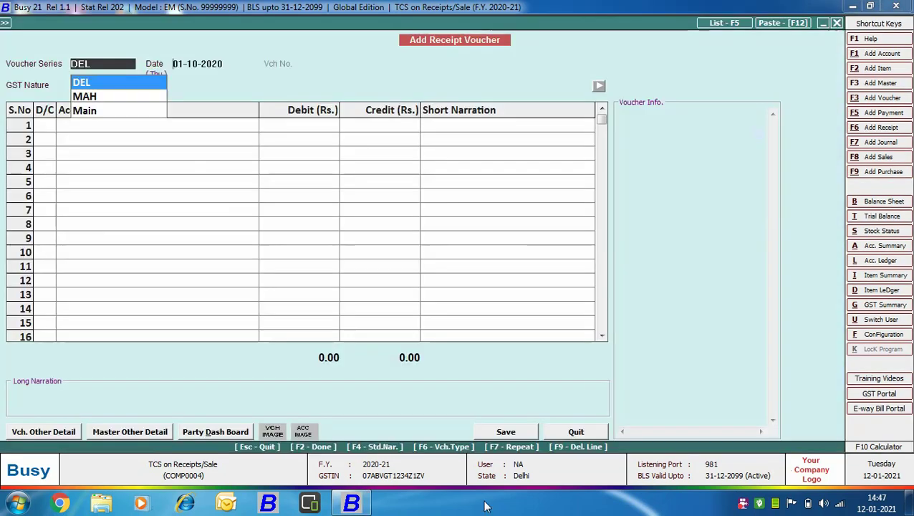
pyautogui.press('Return')
pyautogui.press('Return')
pyautogui.press('Return')
pyautogui.press('Return')
# Credit A.B. Traders - DEL with Rs. 10,00,000 and debit State Bank of India with the same amount.
pyautogui.write('a')
pyautogui.press('Return')
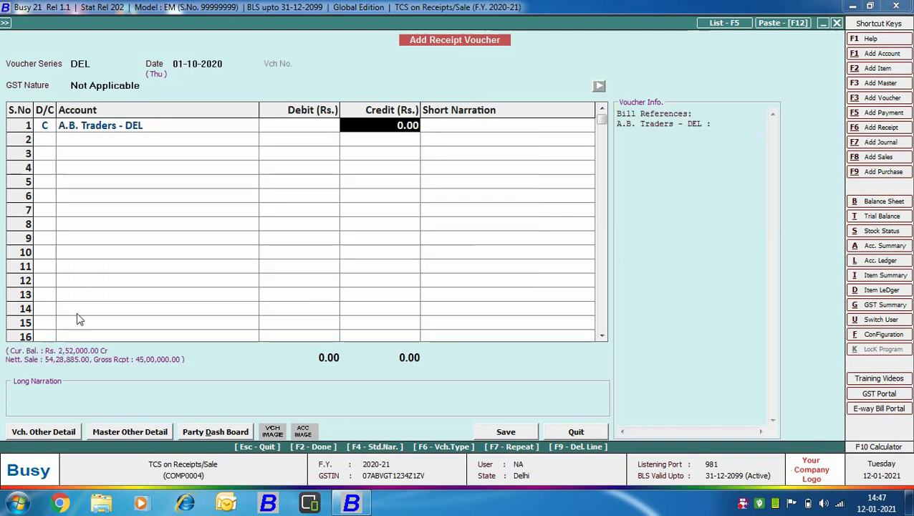
pyautogui.write('1000000')
pyautogui.press('Return')
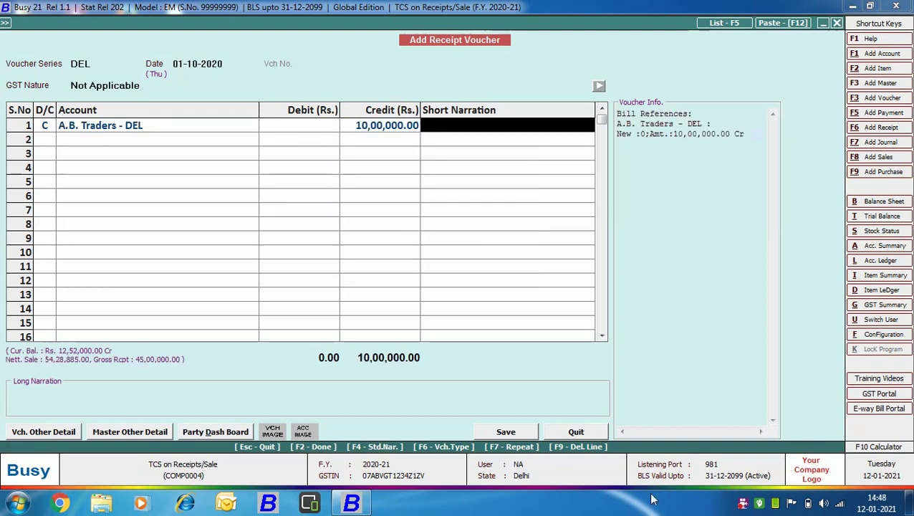
pyautogui.press('Return')
pyautogui.press('Return')
pyautogui.press('Return')
pyautogui.press('Return')
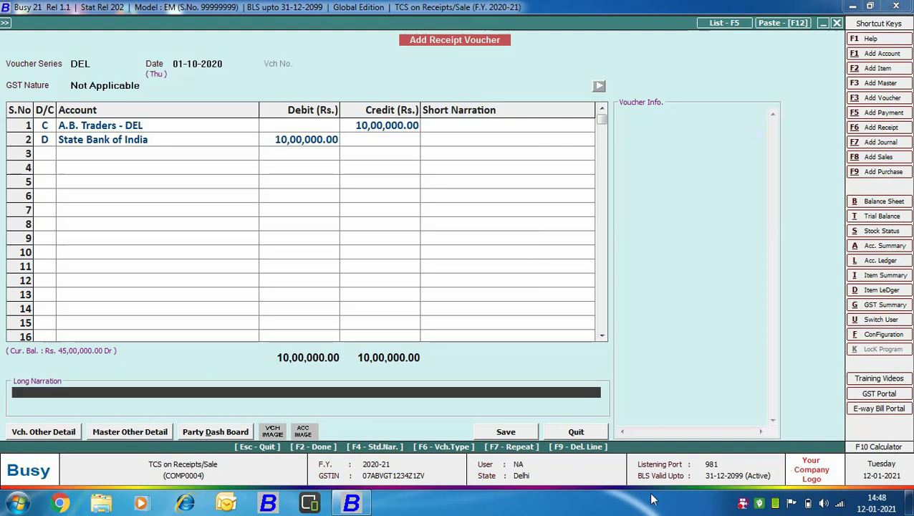
# Apply TCS to the receipt, adding the TCS (Tax Collected at Source) and party entries, and proceed to save the voucher.
pyautogui.press('Return')
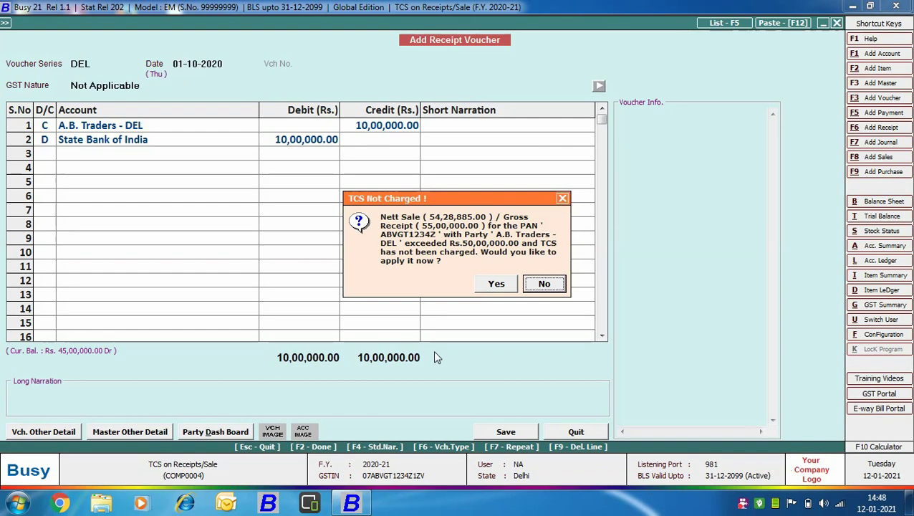
pyautogui.click(501, 288)
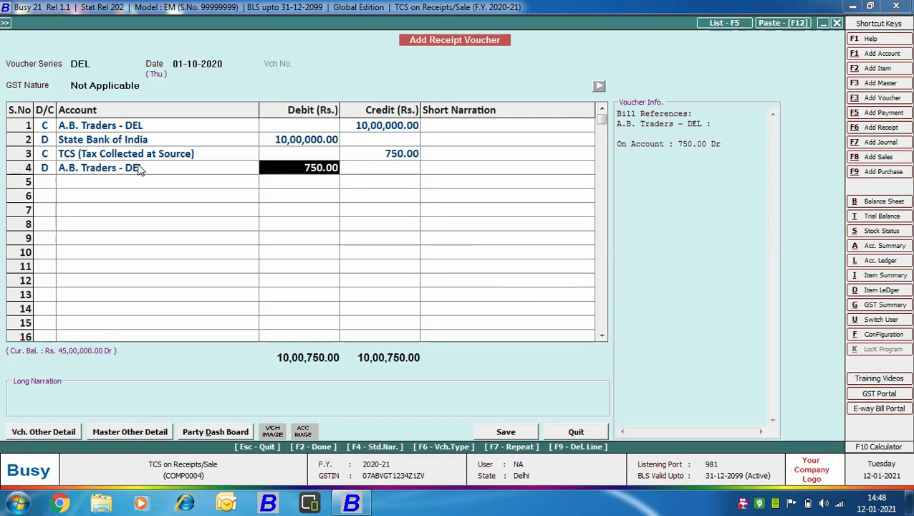
pyautogui.click(524, 433)
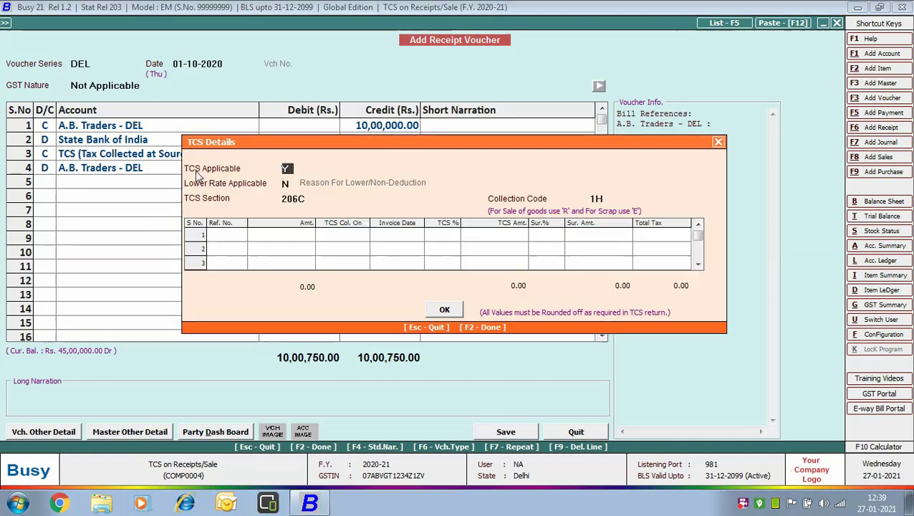
# Fill the receipt's TCS details with reference 001 for Rs. 10,00,000.00 at 0.075% dated 01-10-2020 and save.
pyautogui.press('Return')
pyautogui.press('Return')
pyautogui.press('Return')
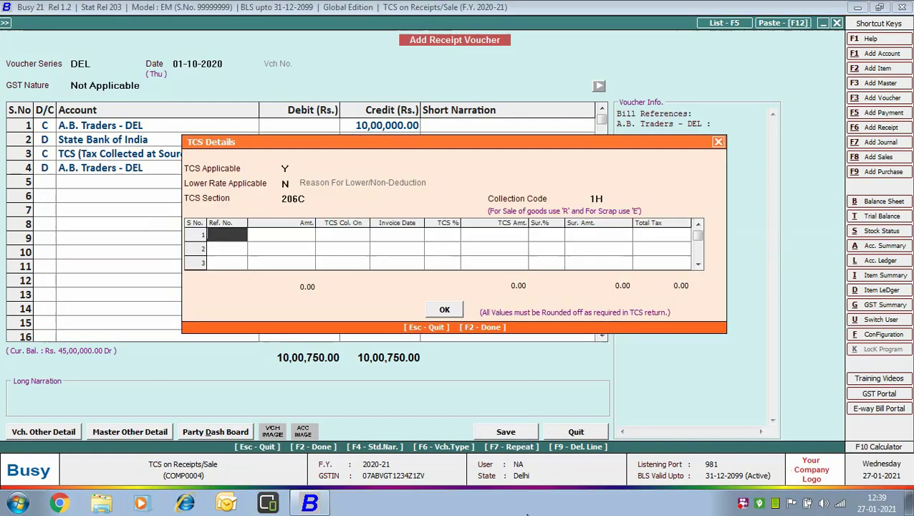
pyautogui.write('001')
pyautogui.press('Return')
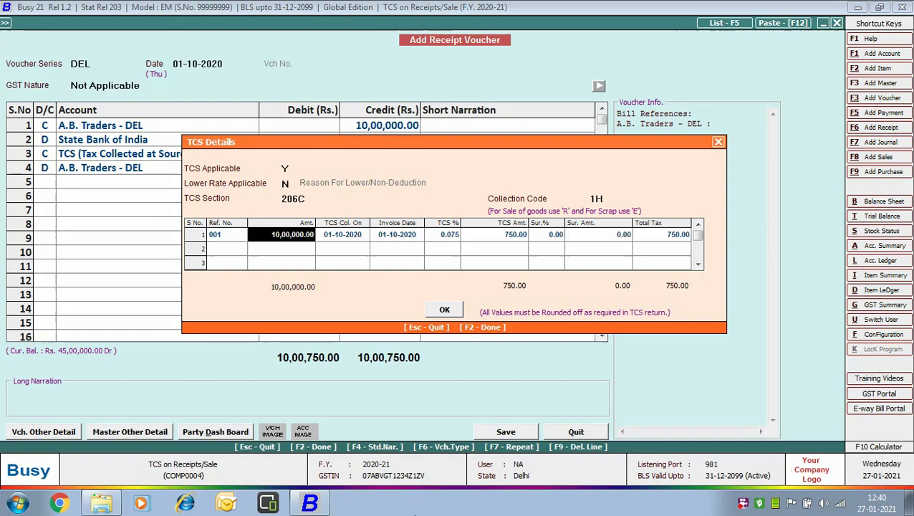
pyautogui.press('Return')
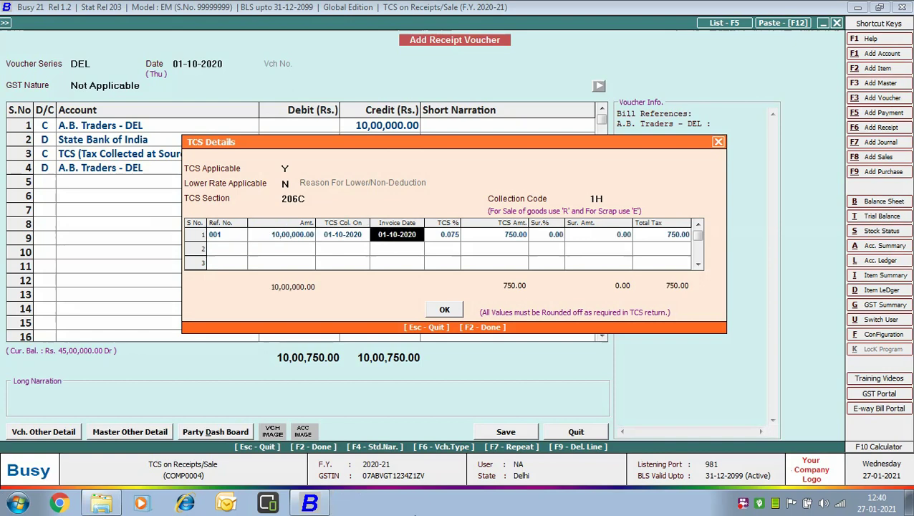
pyautogui.press('Return')
pyautogui.press('Return')
pyautogui.press('Return')
pyautogui.press('Return')
pyautogui.press('Return')
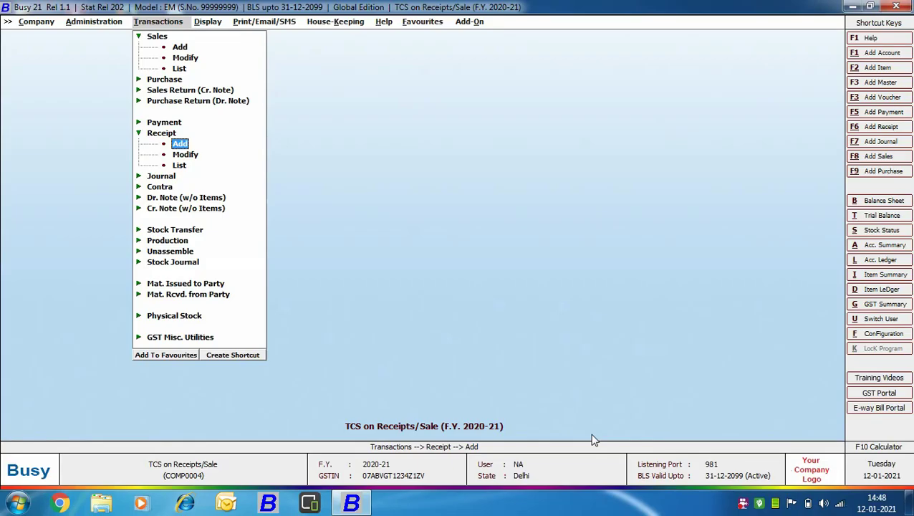
# Start a new journal voucher in series MAH dated 10-12-2020 with GST nature Not Applicable.
pyautogui.click(161, 177)
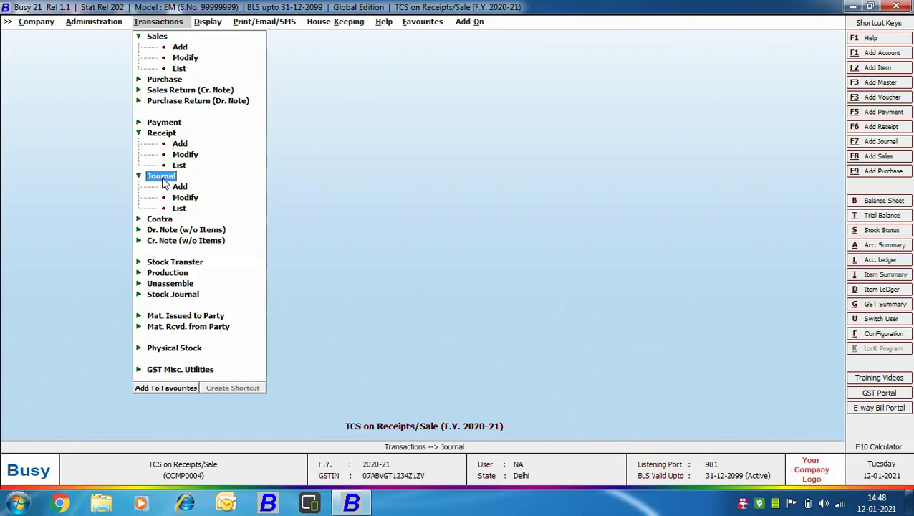
pyautogui.click(177, 187)
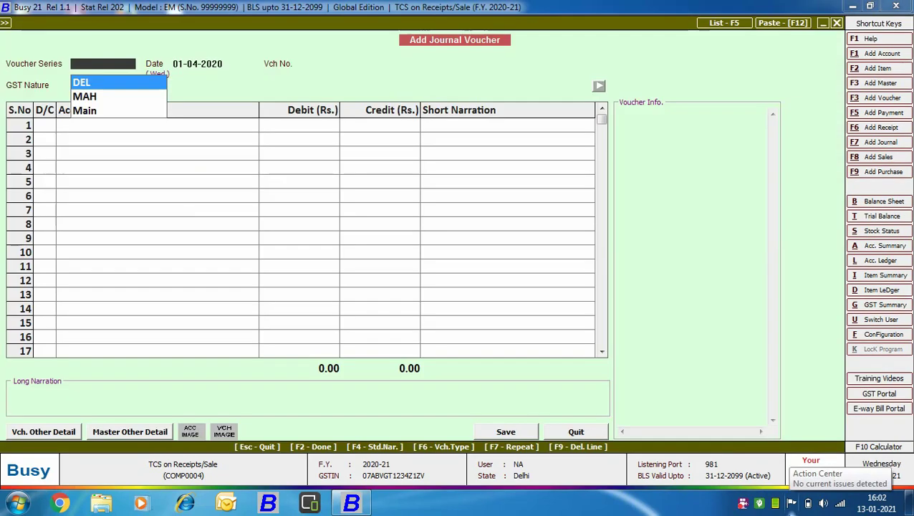
pyautogui.press('Down')
pyautogui.press('Return')
pyautogui.write('10-12-2020')
pyautogui.press('Return')
pyautogui.press('Return')
# Debit the Sales account with Rs. 10,00,000 in the journal voucher's first row.
pyautogui.press('Return')
pyautogui.write('sa')
pyautogui.press('Down')
pyautogui.press('Down')
pyautogui.press('Return')
pyautogui.write('1000000')
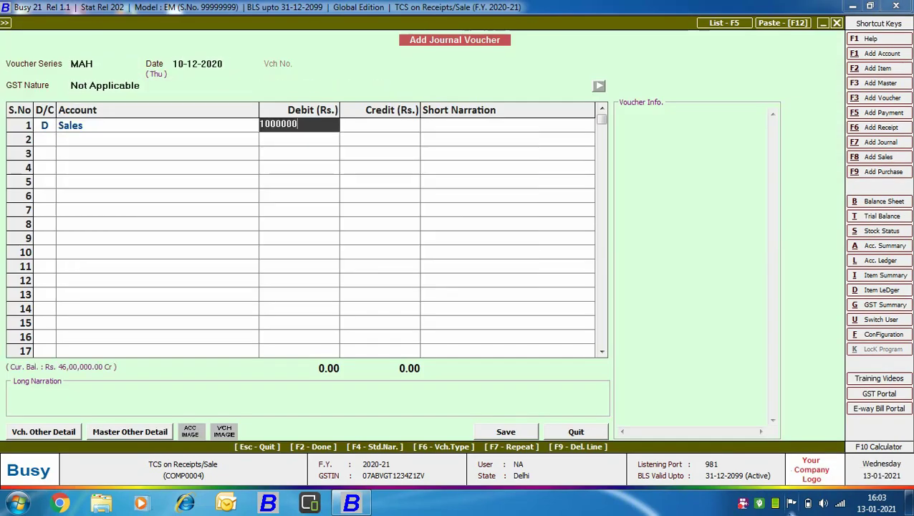
pyautogui.press('Return')
pyautogui.press('Return')
# Debit CGST Output with Rs. 90,000 in the second row.
pyautogui.press('Return')
pyautogui.write('cgs')
pyautogui.press('Down')
pyautogui.press('Down')
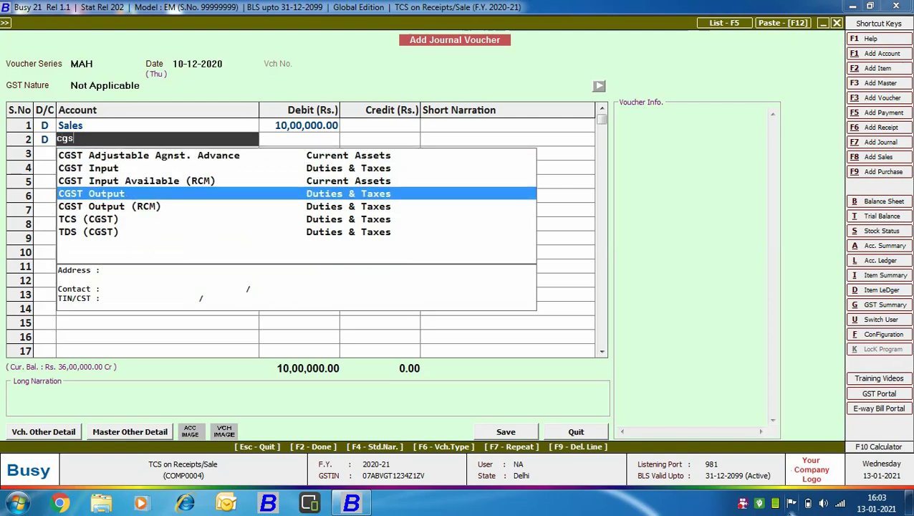
pyautogui.press('Down')
pyautogui.press('Return')
pyautogui.write('900000.000')
pyautogui.press('Return')
pyautogui.press('Return')
# Debit SGST Output with Rs. 90,000 in the third row.
pyautogui.press('Return')
pyautogui.write('sgs')
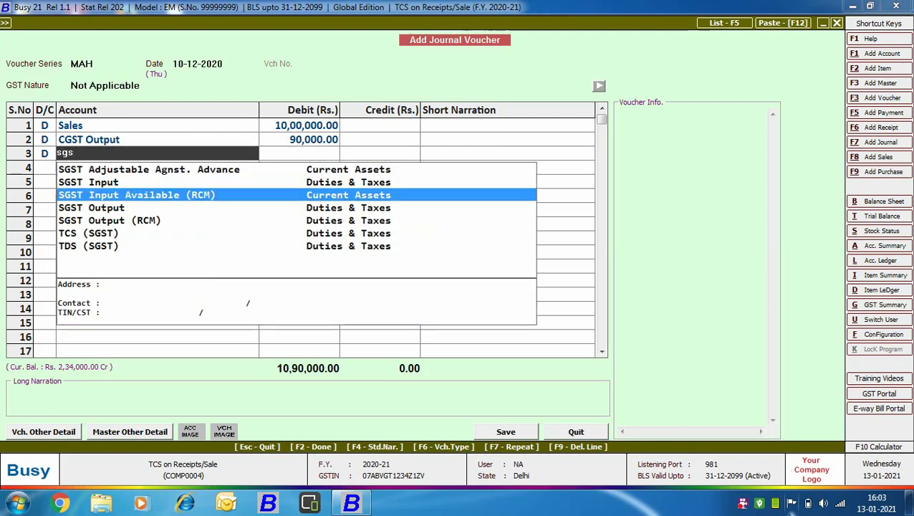
pyautogui.press('Down')
pyautogui.press('Down')
pyautogui.press('Return')
pyautogui.write('90000')
pyautogui.press('Return')
pyautogui.press('Return')
# Debit TCS (Tax Collected at Source) with Rs. 885 in the fourth row.
pyautogui.press('Return')
pyautogui.write('tc')
pyautogui.press('Down')
pyautogui.press('Down')
pyautogui.press('Return')
pyautogui.press('Return')
pyautogui.press('Return')
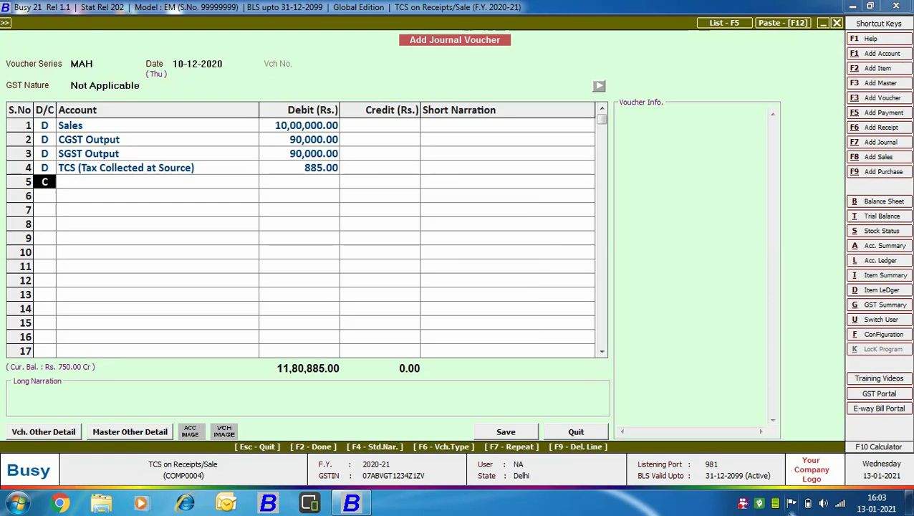
# Credit A.B.Traders - MAH with Rs. 11,80,885 and proceed to save the journal voucher.
pyautogui.press('Return')
pyautogui.press('Down')
pyautogui.press('Return')
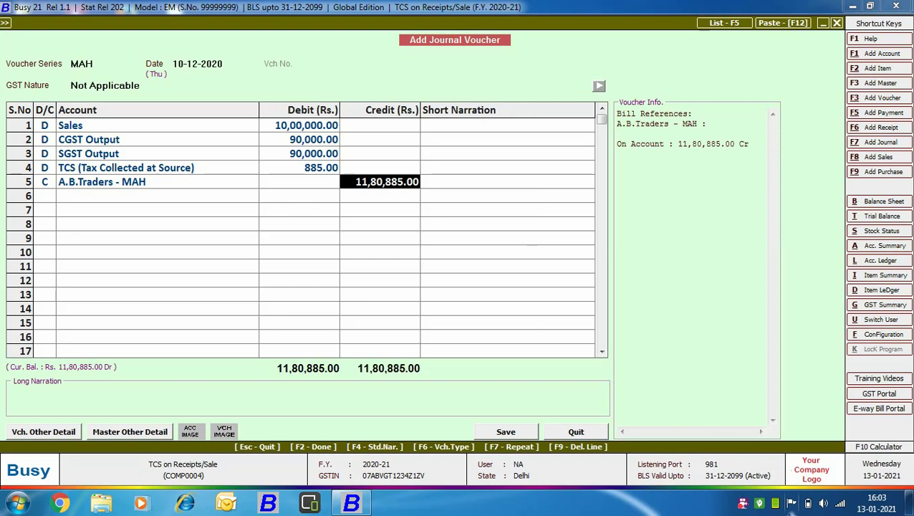
pyautogui.press('Return')
pyautogui.press('Return')
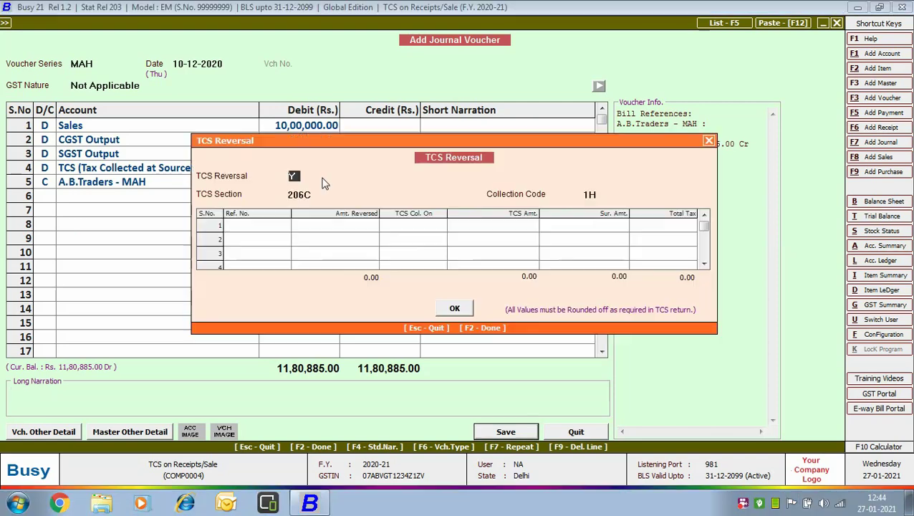
# Enable TCS reversal under section 206C, code 1H, reverse reference 1 for Rs. 11,80,000 with TCS of Rs. 885, and save the voucher.
pyautogui.write('Y')
pyautogui.press('Return')
pyautogui.press('Return')
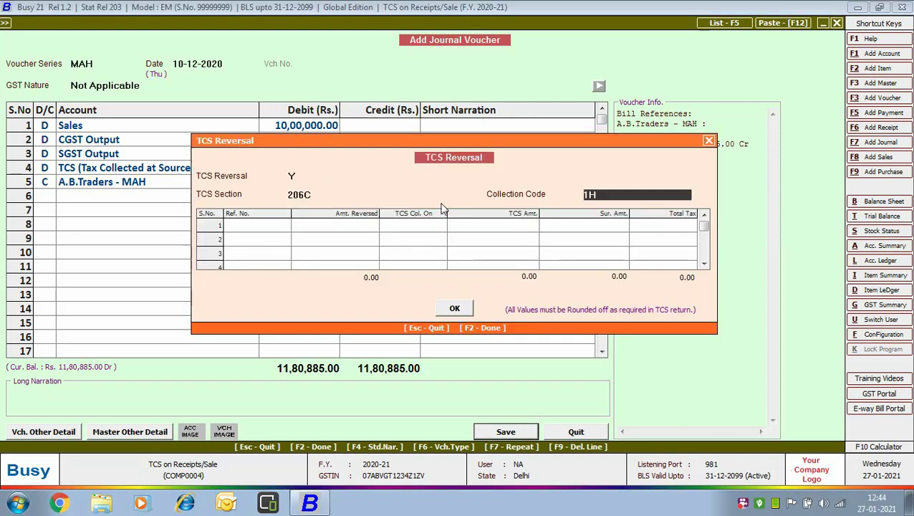
pyautogui.press('Return')
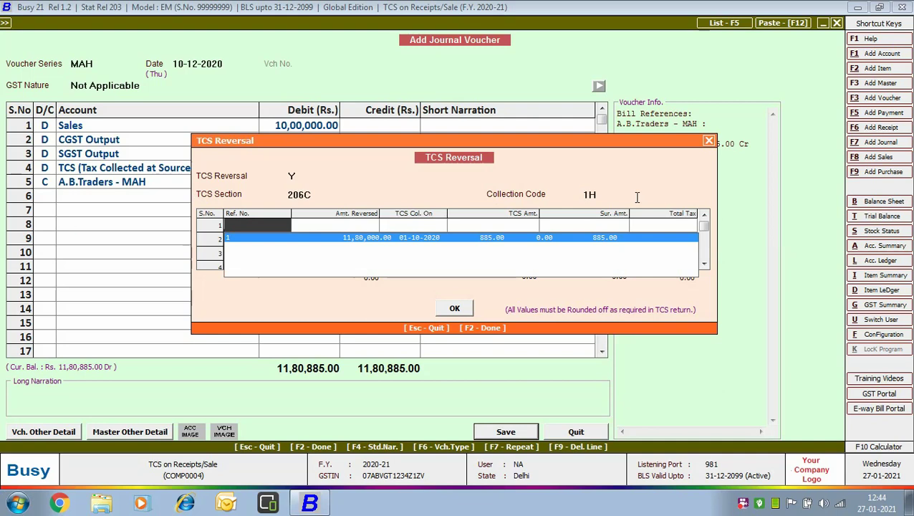
pyautogui.press('Return')
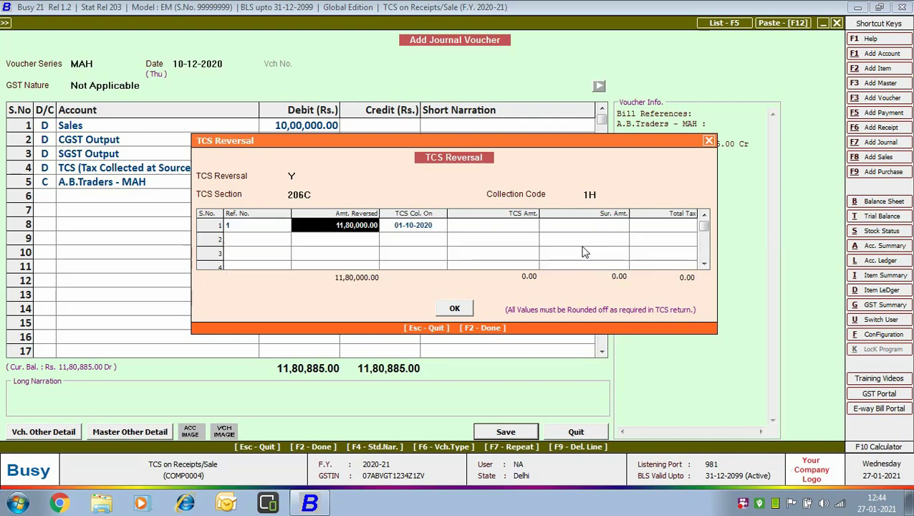
pyautogui.press('Return')
pyautogui.press('Return')
pyautogui.press('Return')
pyautogui.press('Return')
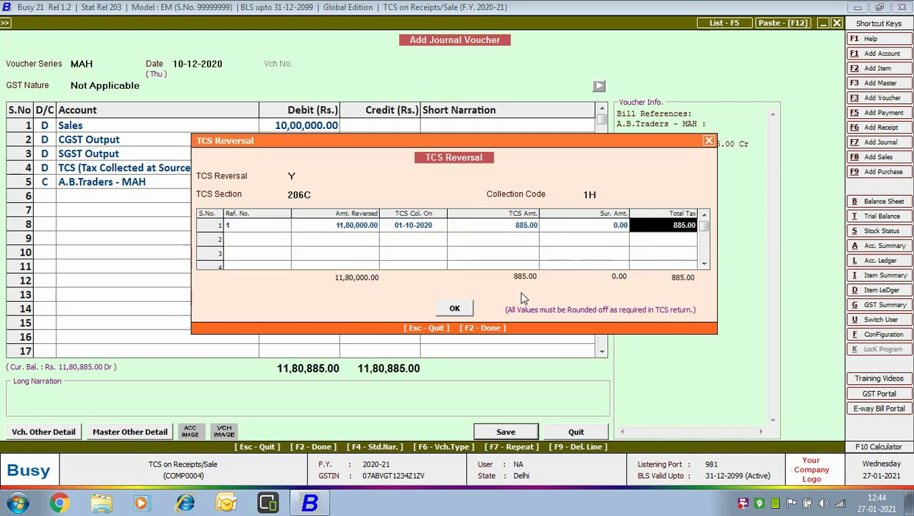
pyautogui.click(455, 308)
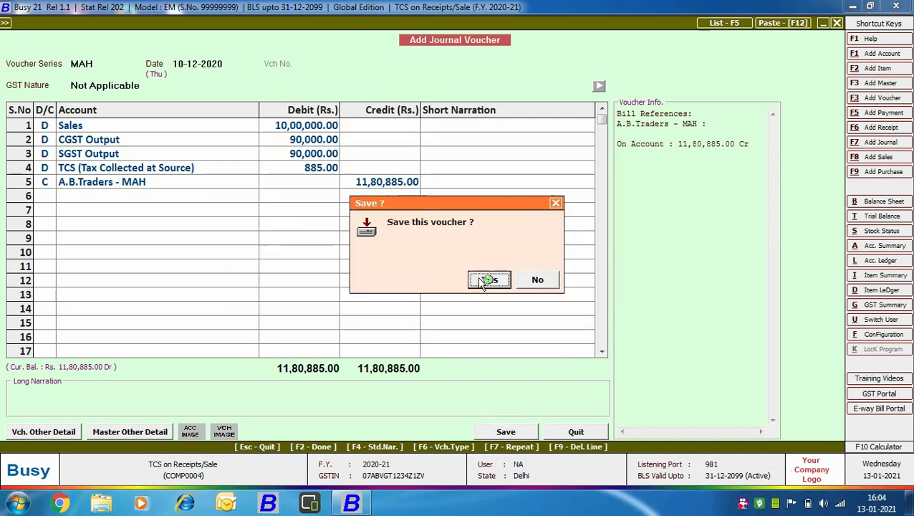
pyautogui.click(487, 279)
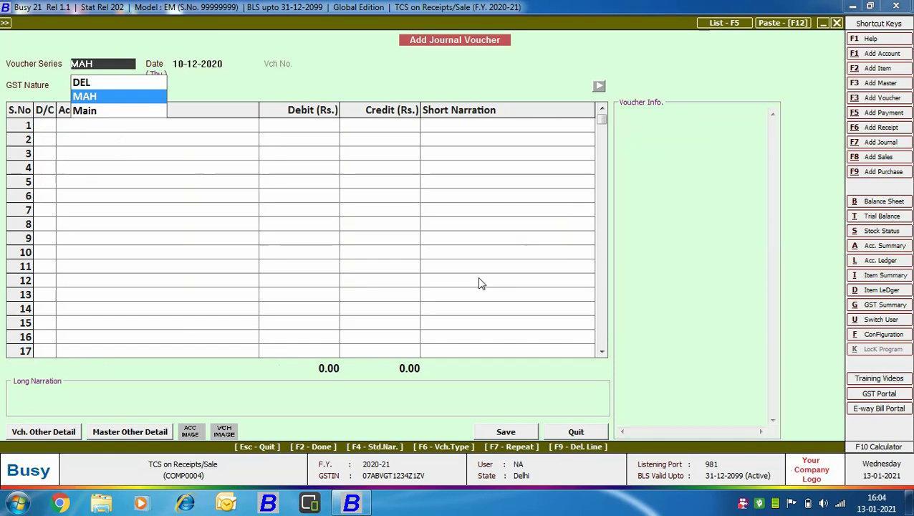
# Set up another journal voucher in series DEL dated 31-12-2020 with GST nature Not Applicable.
pyautogui.press('Up')
pyautogui.press('Return')
pyautogui.write('31-12')
pyautogui.press('Return')
pyautogui.press('Return')
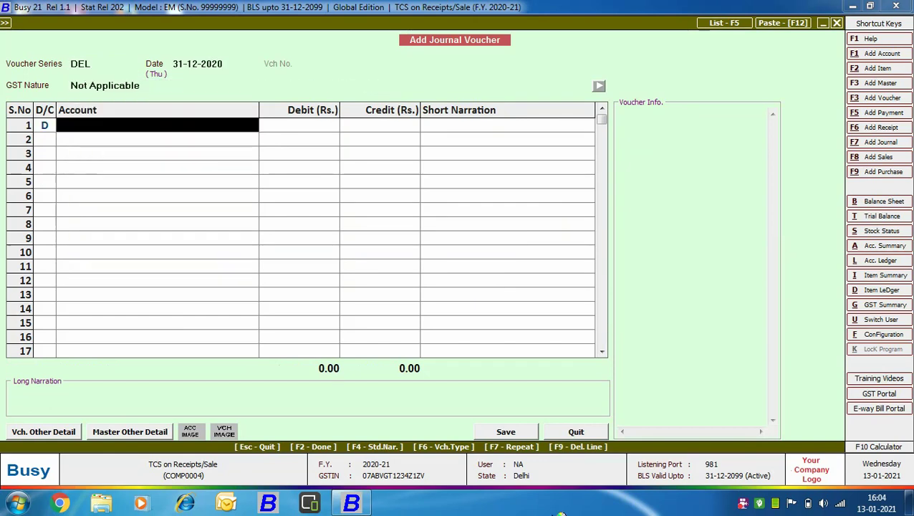
# Debit TCS (Tax Collected at Source) with Rs. 750 in the first row of the DEL journal voucher.
pyautogui.write('tcs')
pyautogui.press('Down')
pyautogui.press('Down')
pyautogui.press('Down')
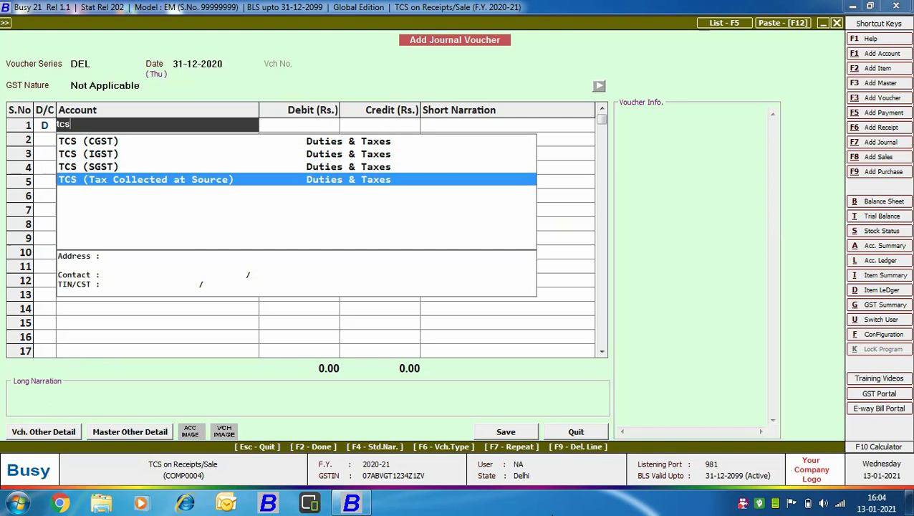
pyautogui.press('Return')
pyautogui.write('750')
pyautogui.press('Return')
pyautogui.press('Return')
# Credit State Bank of India with Rs. 750 and proceed to the TCS reference adjustment.
pyautogui.press('Return')
pyautogui.write('st')
pyautogui.press('Down')
pyautogui.press('Return')
pyautogui.press('Return')
pyautogui.press('Return')
pyautogui.press('Return')
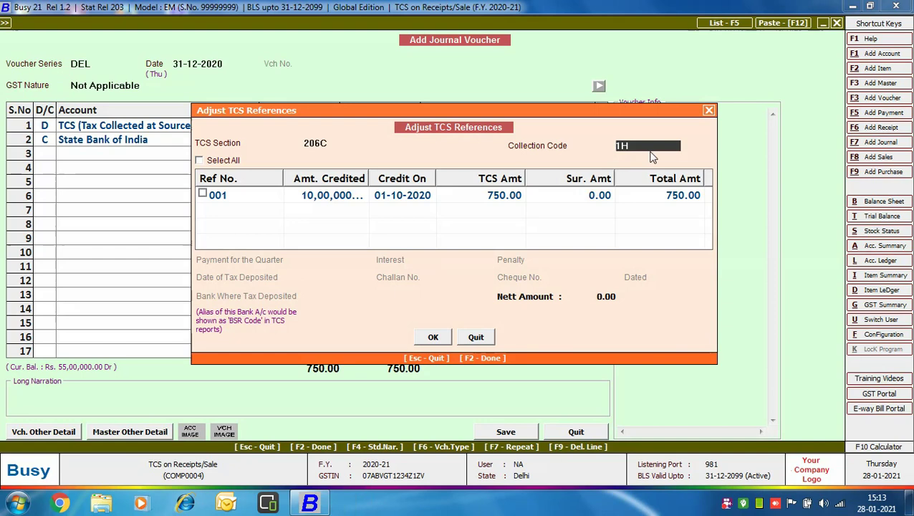
# Select TCS reference 001 for adjustment and set the payment quarter to IIIrd.
pyautogui.click(203, 193)
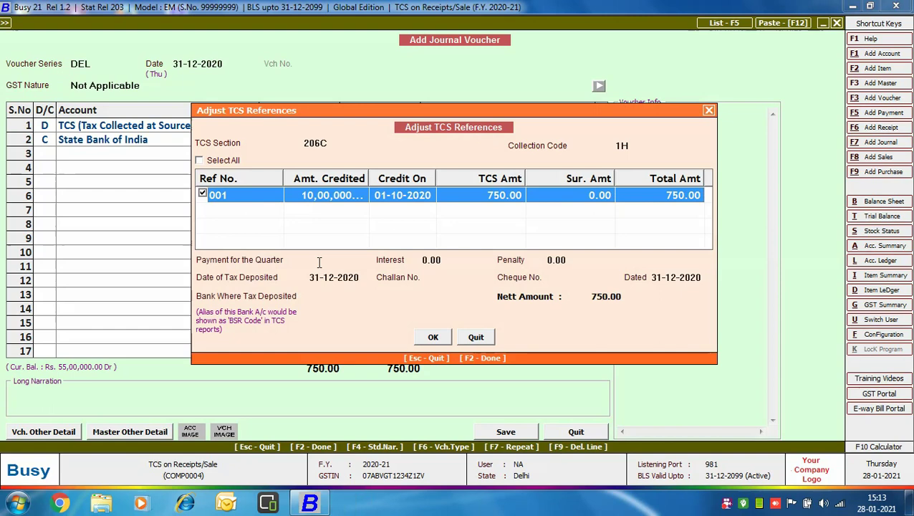
pyautogui.click(316, 259)
pyautogui.press('Down')
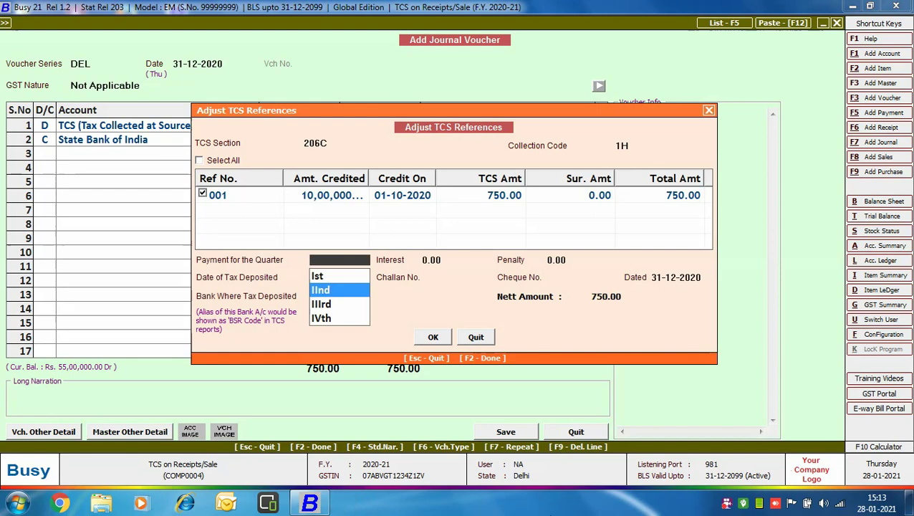
pyautogui.press('Down')
pyautogui.press('Return')
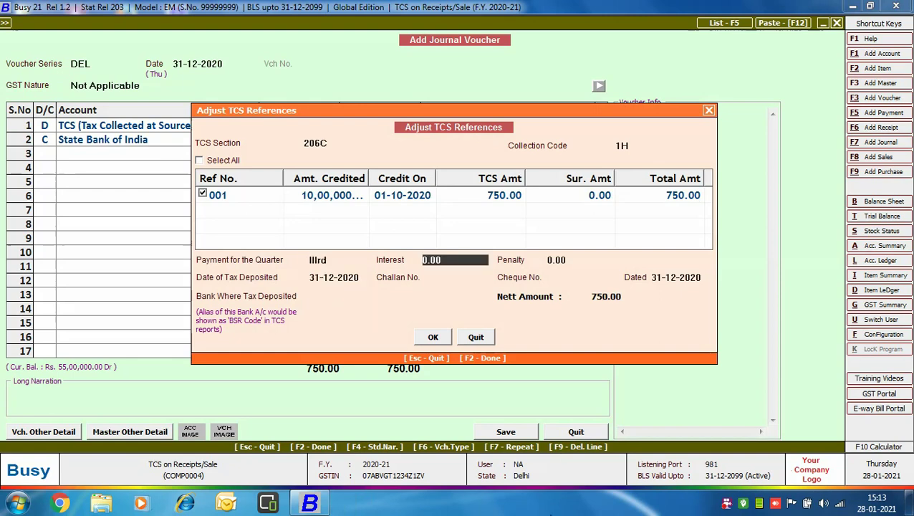
# Fill in the tax deposit details with deposit date 31-12-2020, challan number 0098 and cheque number 00981 dated 31-12-2020.
pyautogui.press('Return')
pyautogui.press('Return')
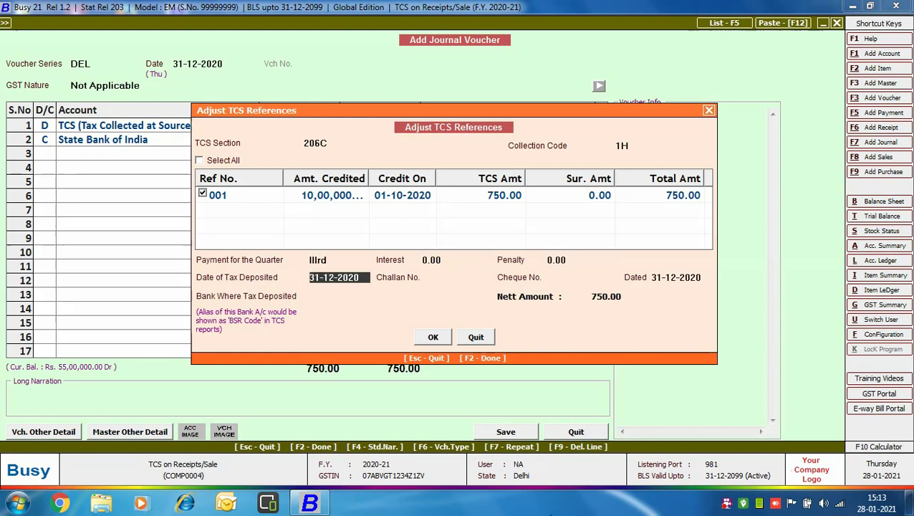
pyautogui.press('Return')
pyautogui.write('0098')
pyautogui.press('Return')
pyautogui.write('00981')
pyautogui.press('Return')
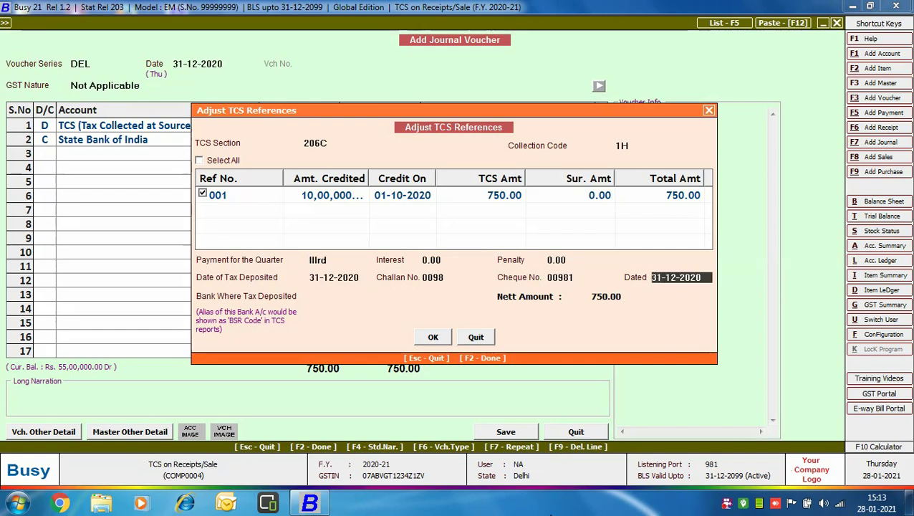
pyautogui.press('Return')
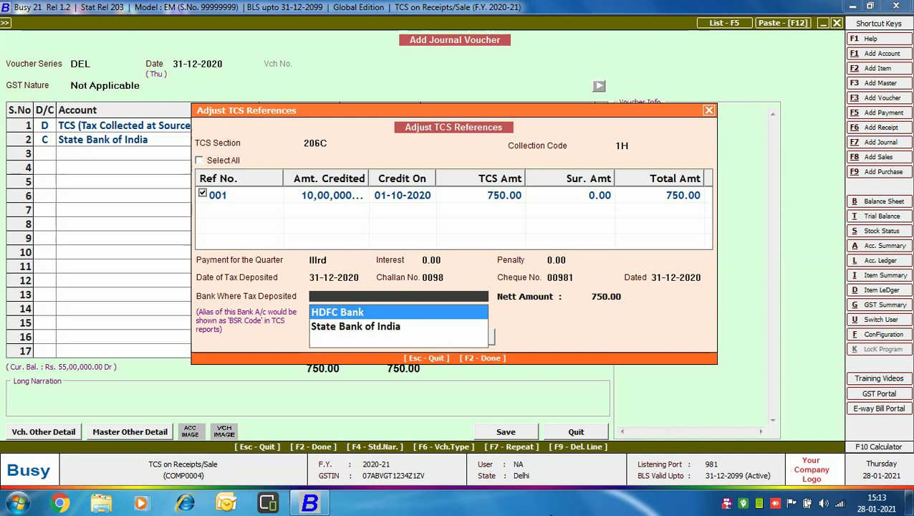
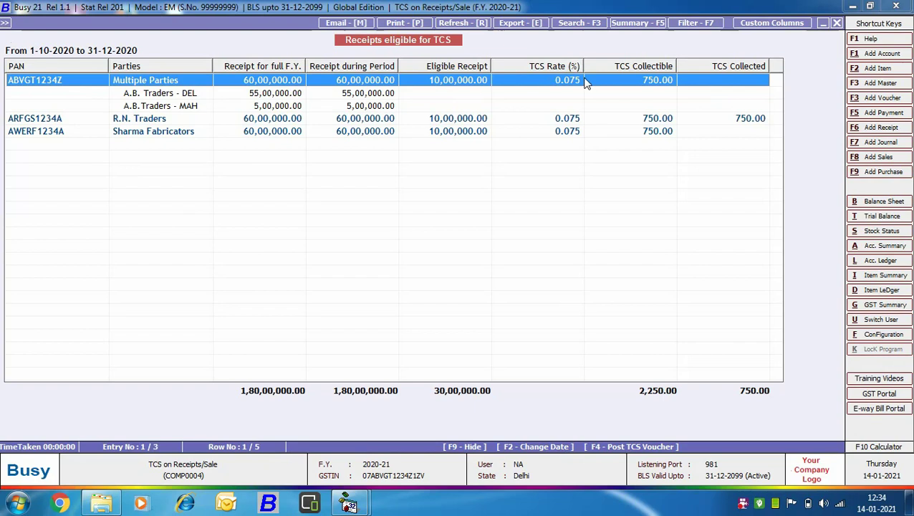
# Start posting a TCS voucher for only the PAN of Sharma Fabricators from the Receipts eligible for TCS report.
pyautogui.press('Down')
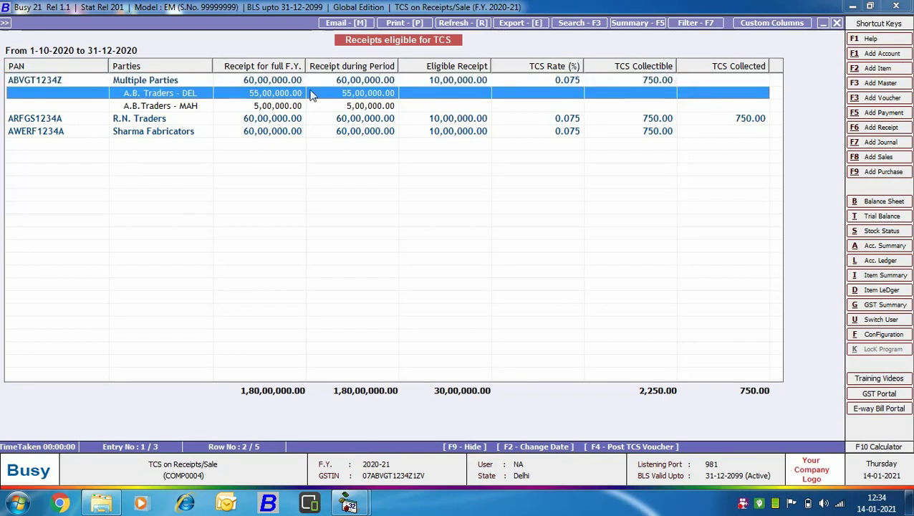
pyautogui.press('Down')
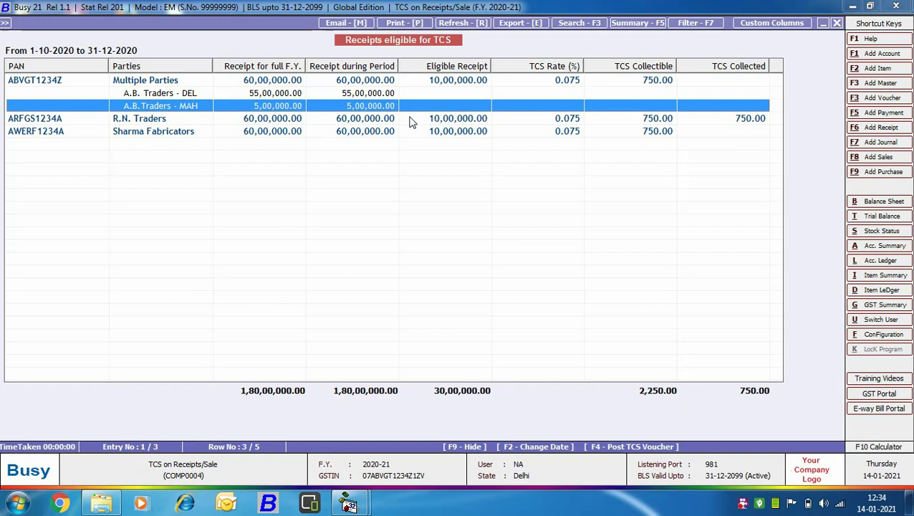
pyautogui.press('Down')
pyautogui.press('Down')
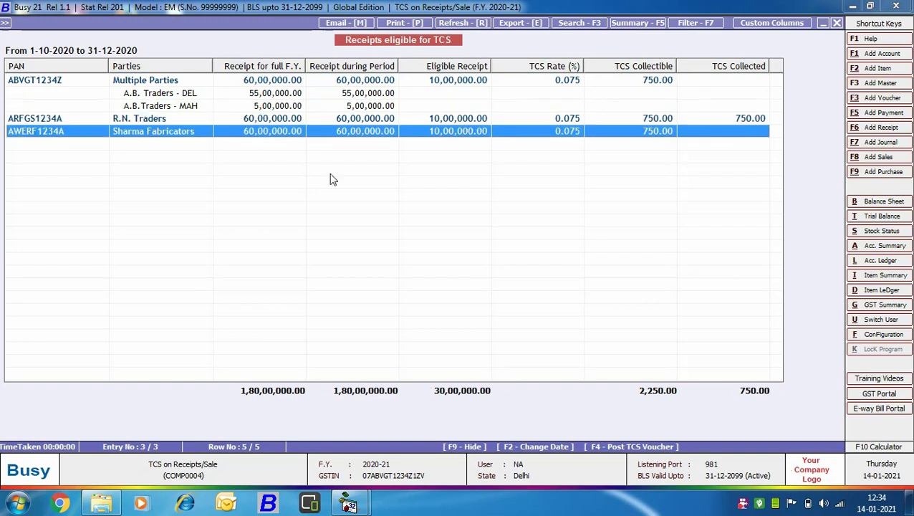
pyautogui.press('F4')
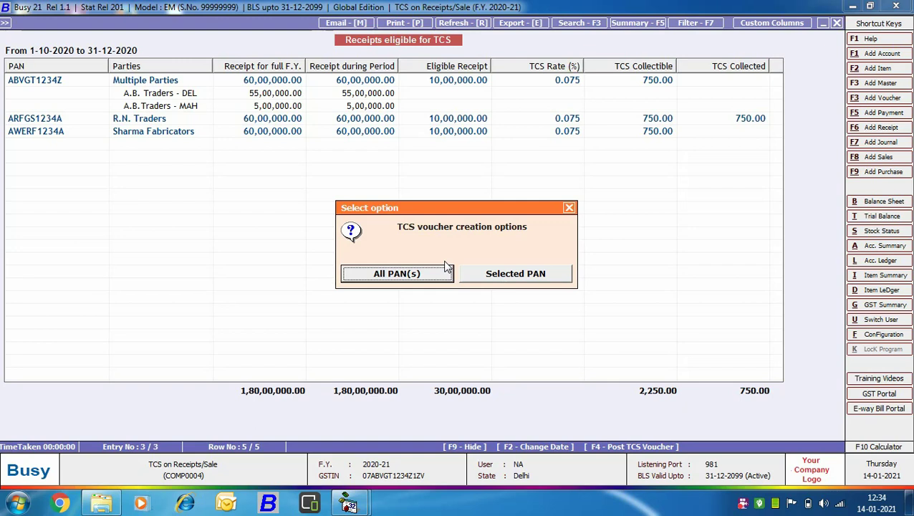
pyautogui.press('Tab')
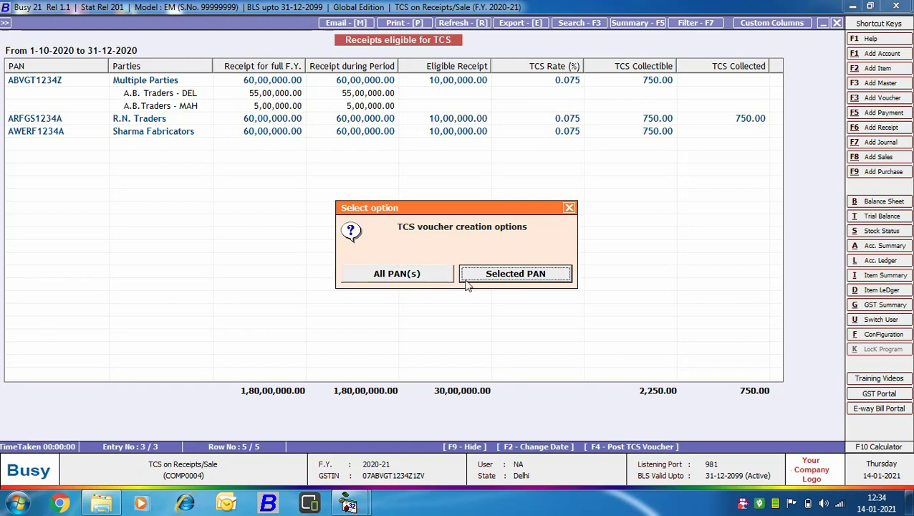
pyautogui.click(545, 278)
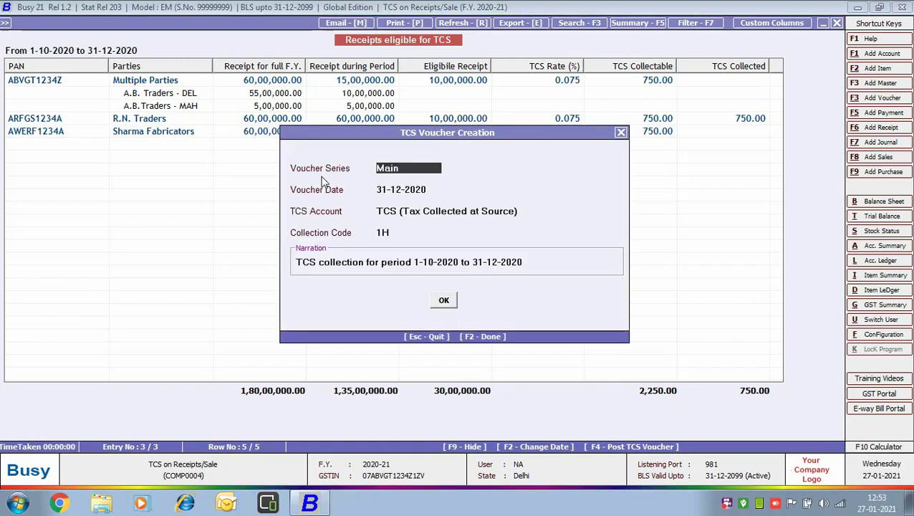
# Create the TCS voucher in series Main dated 31-12-2020 with account TCS (Tax Collected at Source), collection code 1H and the default narration.
pyautogui.press('Return')
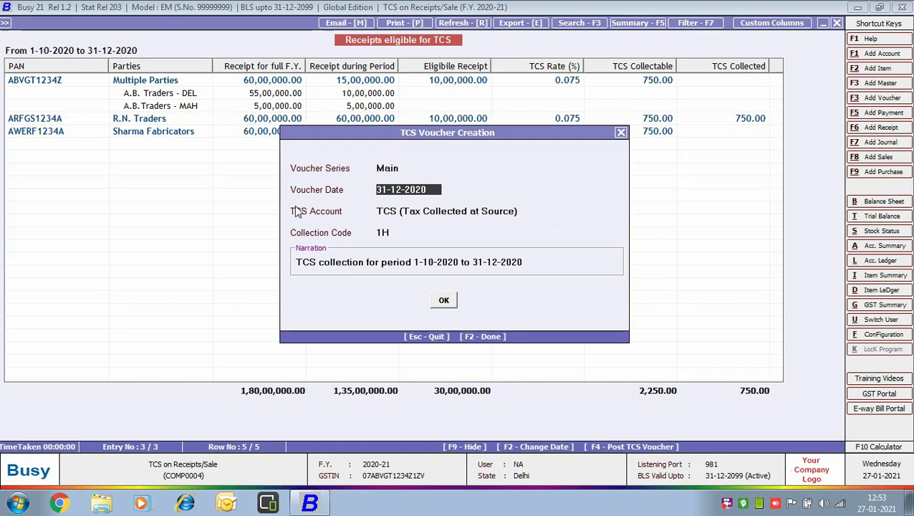
pyautogui.press('Return')
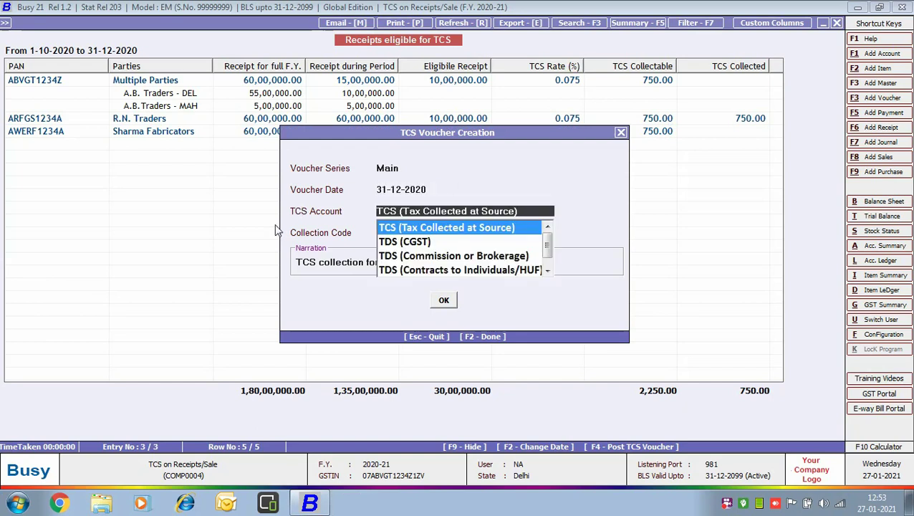
pyautogui.click(460, 228)
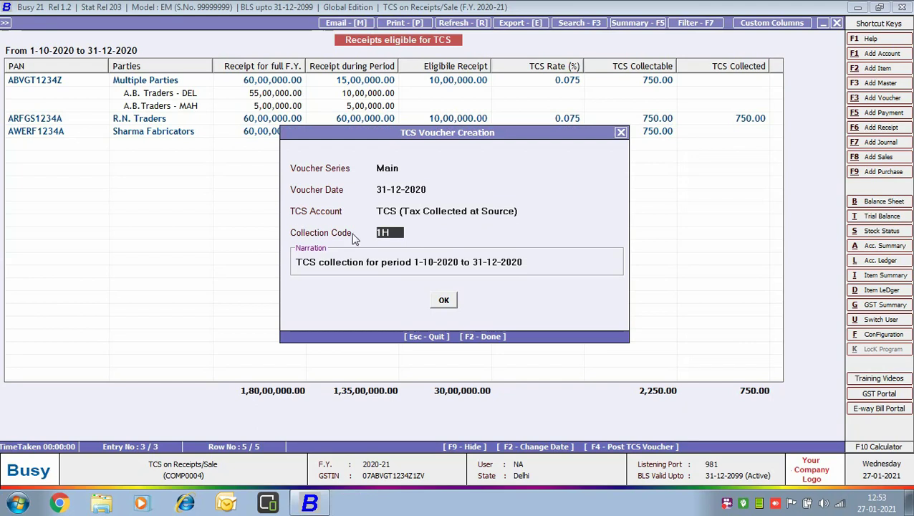
pyautogui.press('Return')
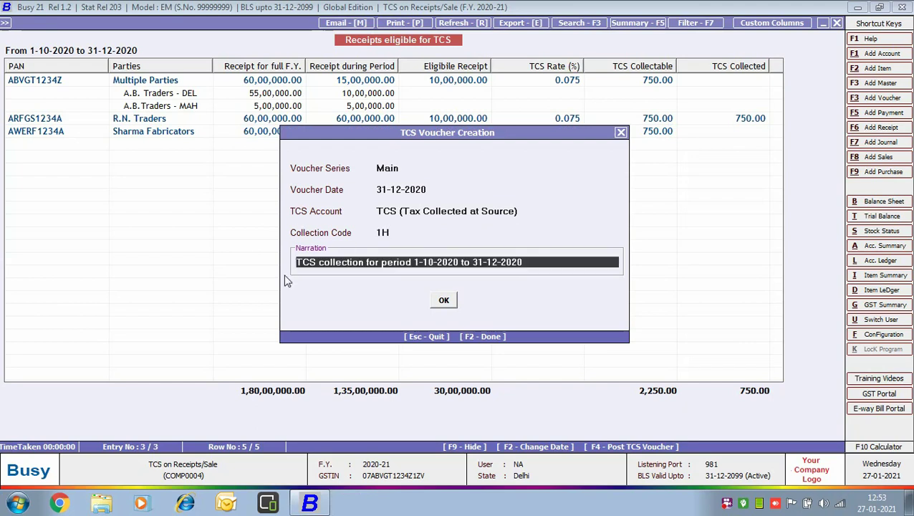
pyautogui.click(445, 300)
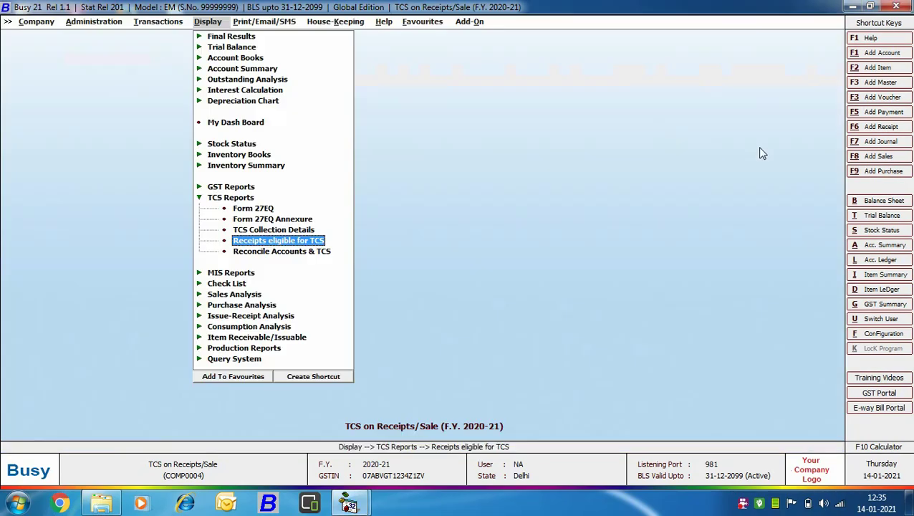
# Display the list of journal vouchers on screen for all branches.
pyautogui.press('Escape')
pyautogui.click(159, 21)
pyautogui.click(162, 112)
pyautogui.click(179, 143)
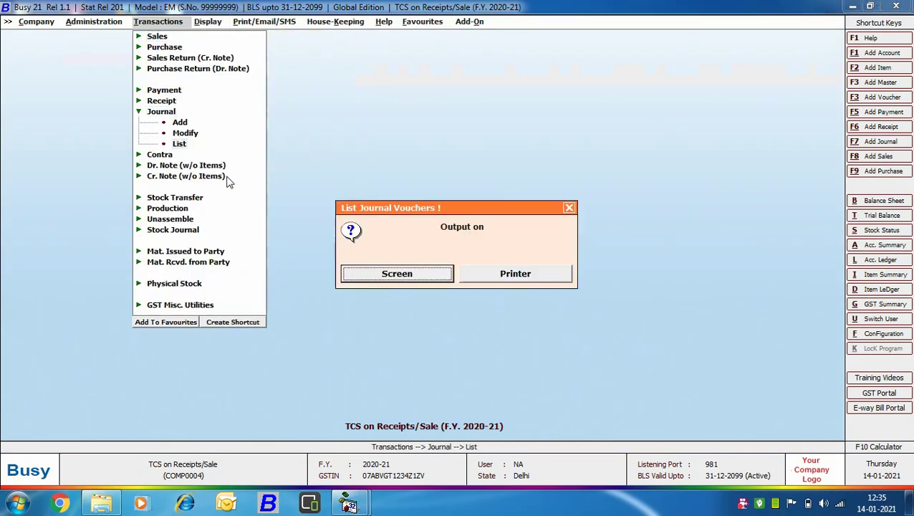
pyautogui.click(399, 277)
pyautogui.click(207, 248)
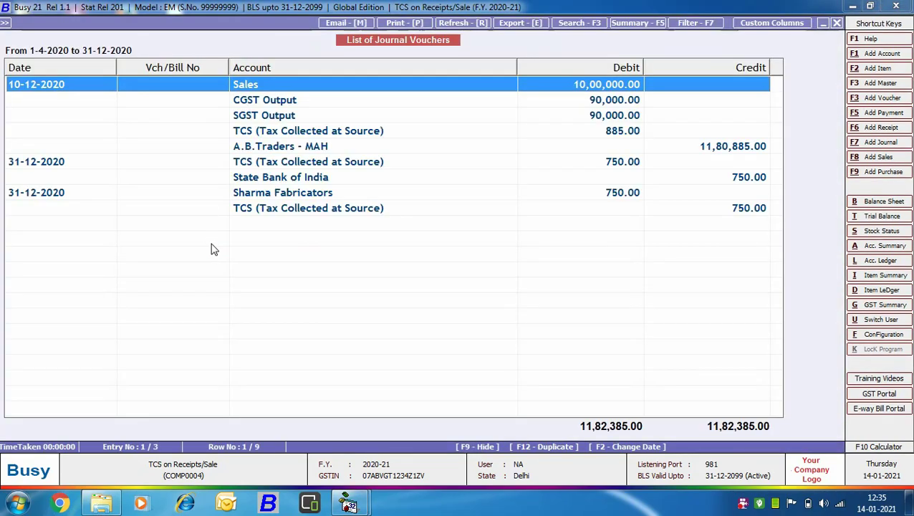
# Open the 31-12-2020 journal voucher of Sharma Fabricators, check its TCS entries and narration, and close it.
pyautogui.click(243, 194)
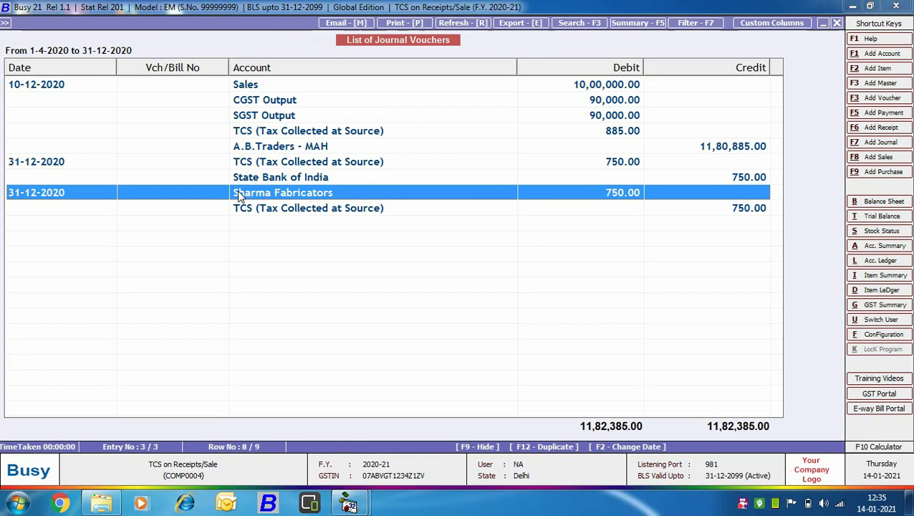
pyautogui.doubleClick(277, 195)
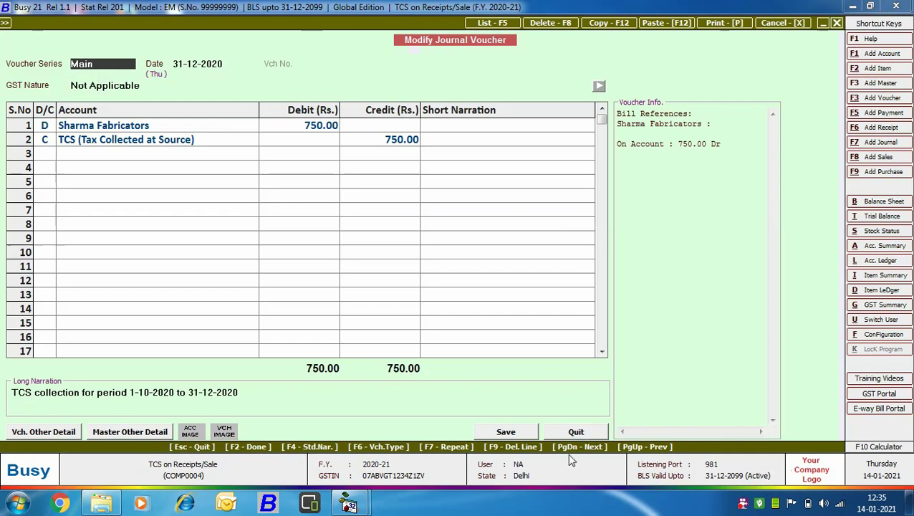
pyautogui.click(573, 433)
pyautogui.press('Escape')
pyautogui.press('Escape')
pyautogui.press('Escape')
pyautogui.press('Escape')
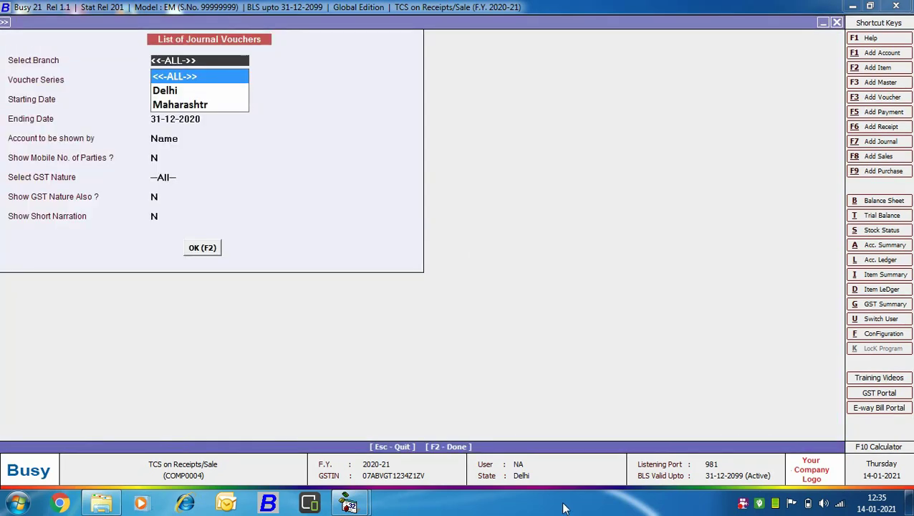